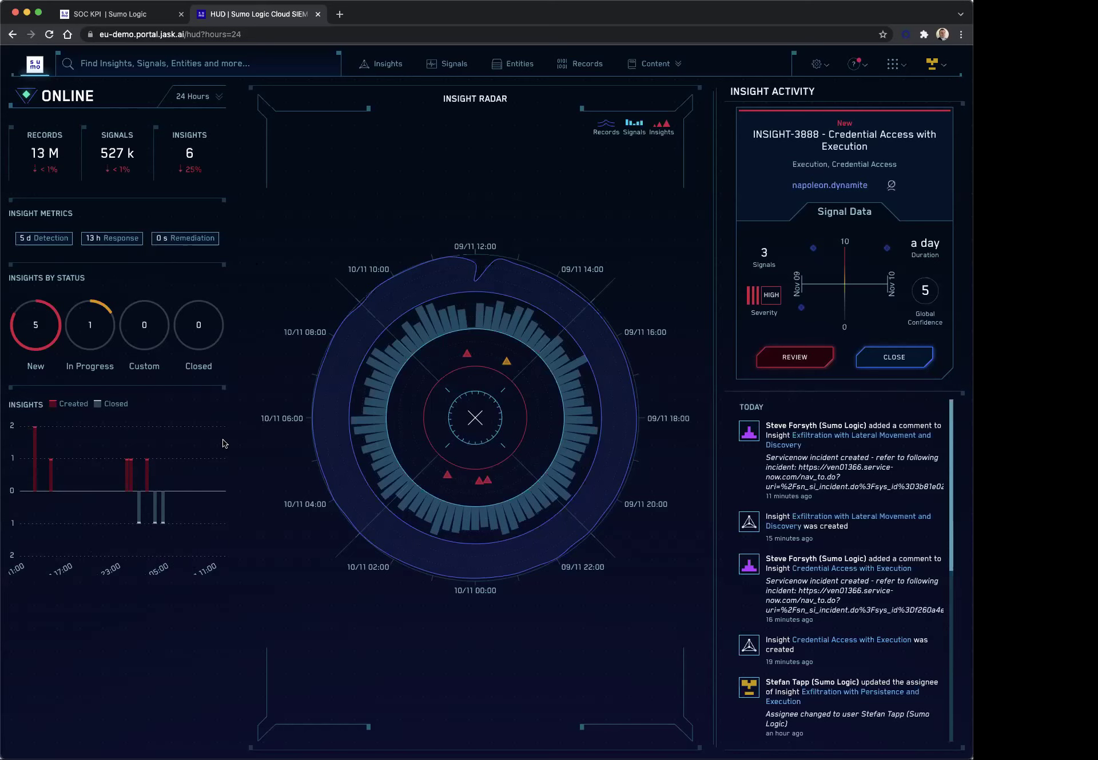
# Switch to the SOC KPI dashboard and examine the Persistence bar in Signals by Mitre Attack Stage and the average response gauges.
pyautogui.click(122, 16)
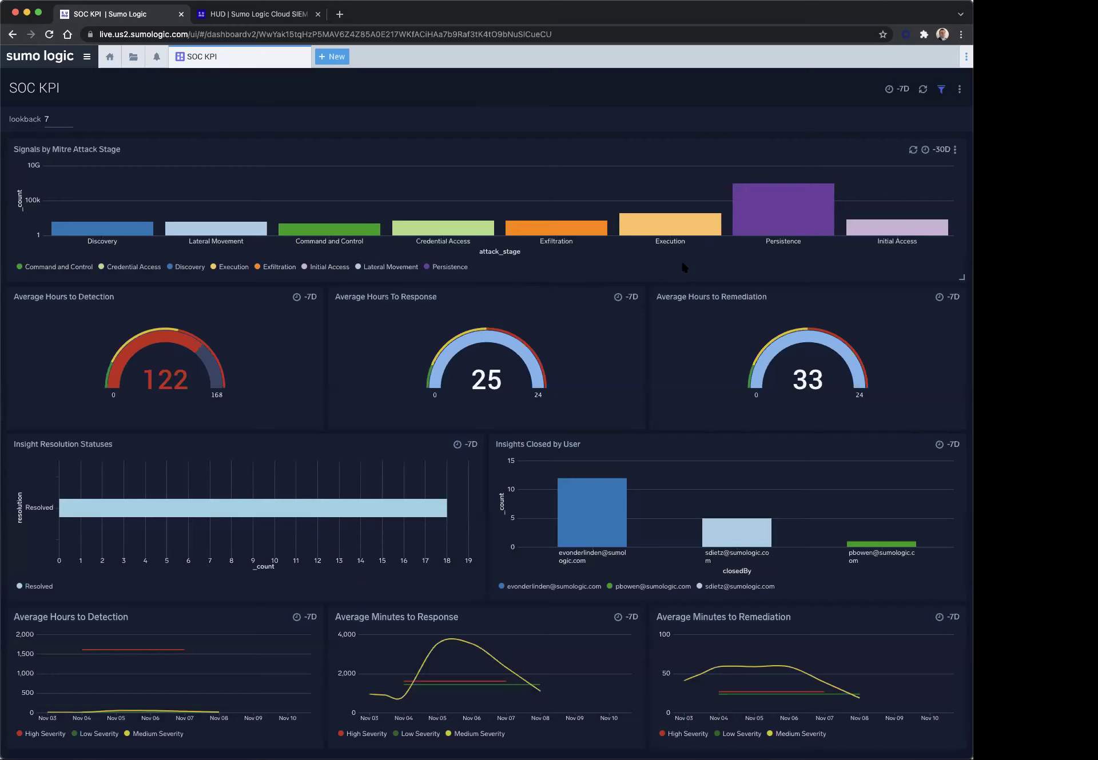
pyautogui.moveTo(850, 223)
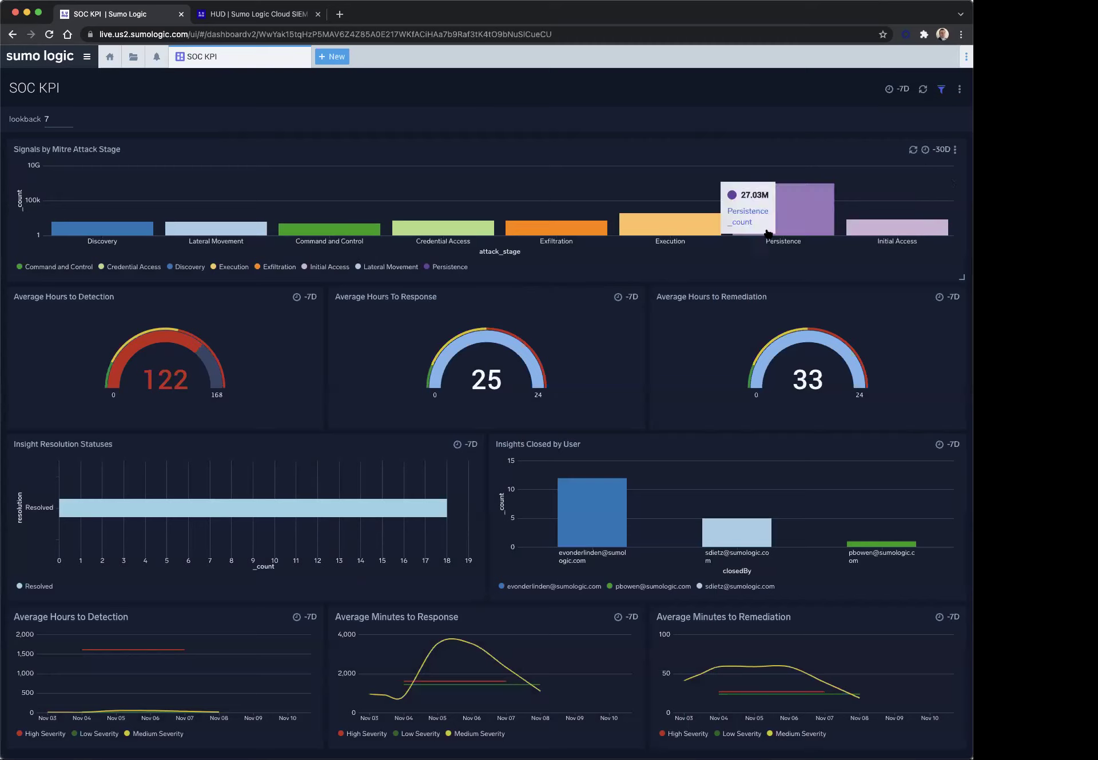
pyautogui.moveTo(800, 218)
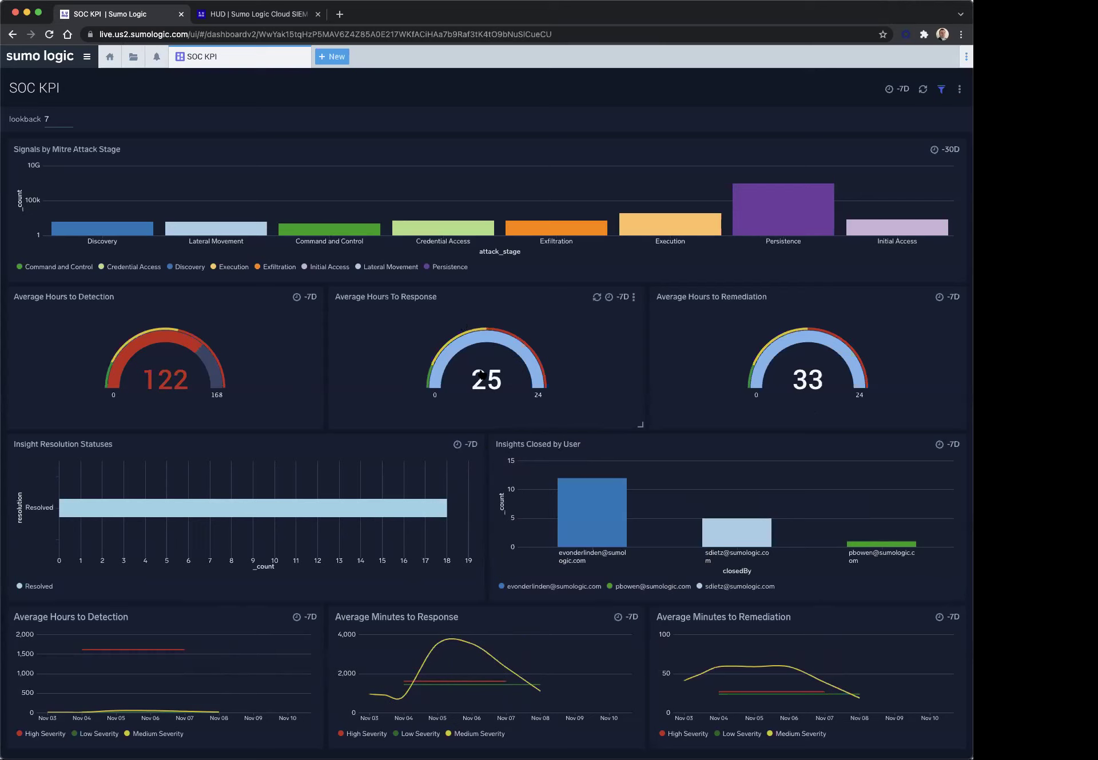
# Return to the Cloud SIEM HUD and examine the signal data and Global Confidence of INSIGHT-3888.
pyautogui.click(263, 16)
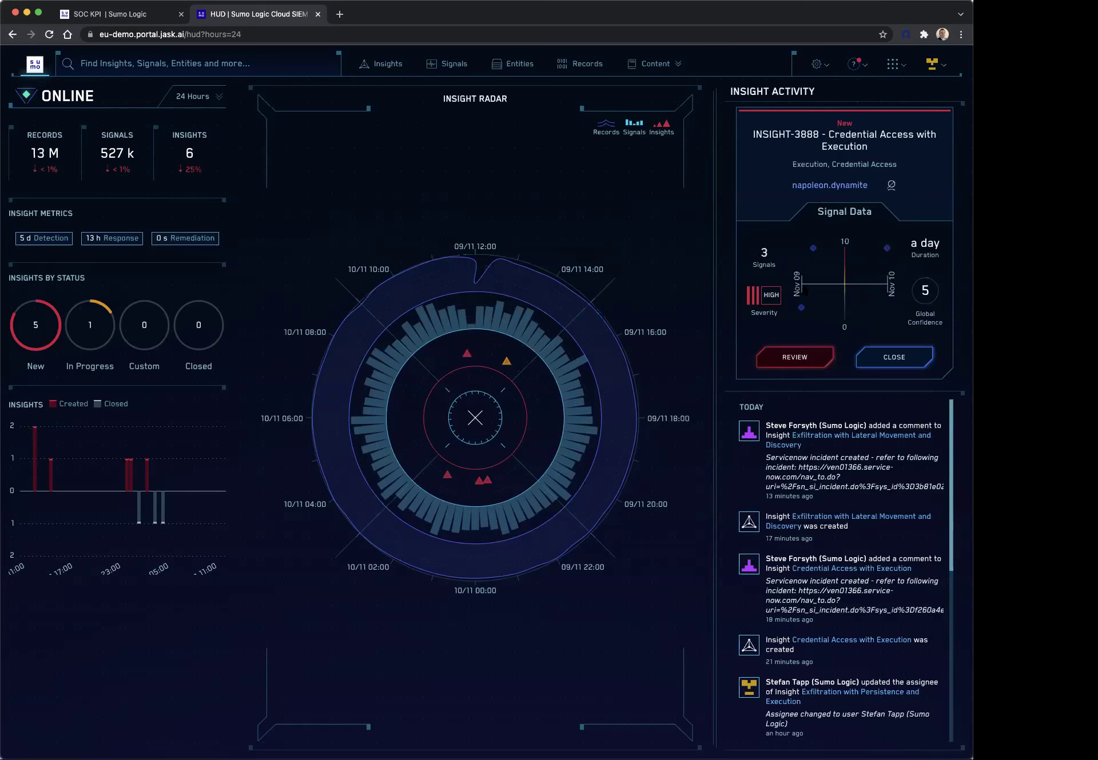
pyautogui.moveTo(801, 308)
pyautogui.moveTo(927, 301)
# Open the Insights board and compare the Global Confidence scores on the New and In Progress cards.
pyautogui.click(389, 67)
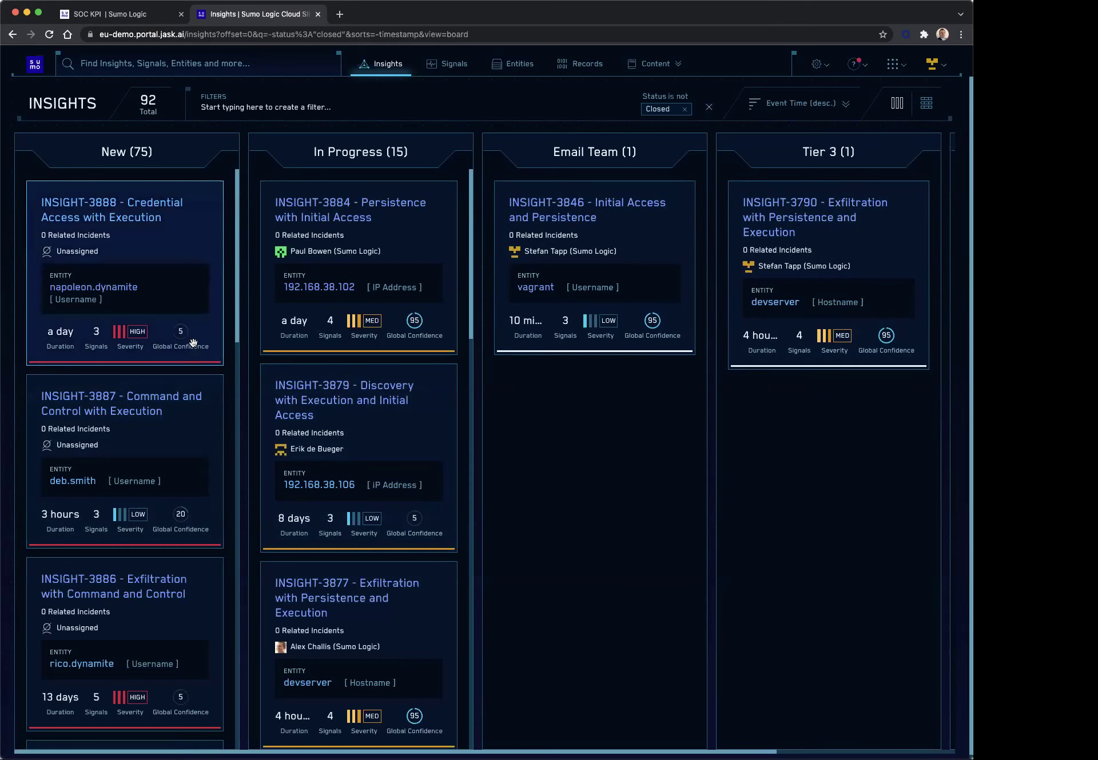
pyautogui.moveTo(190, 343)
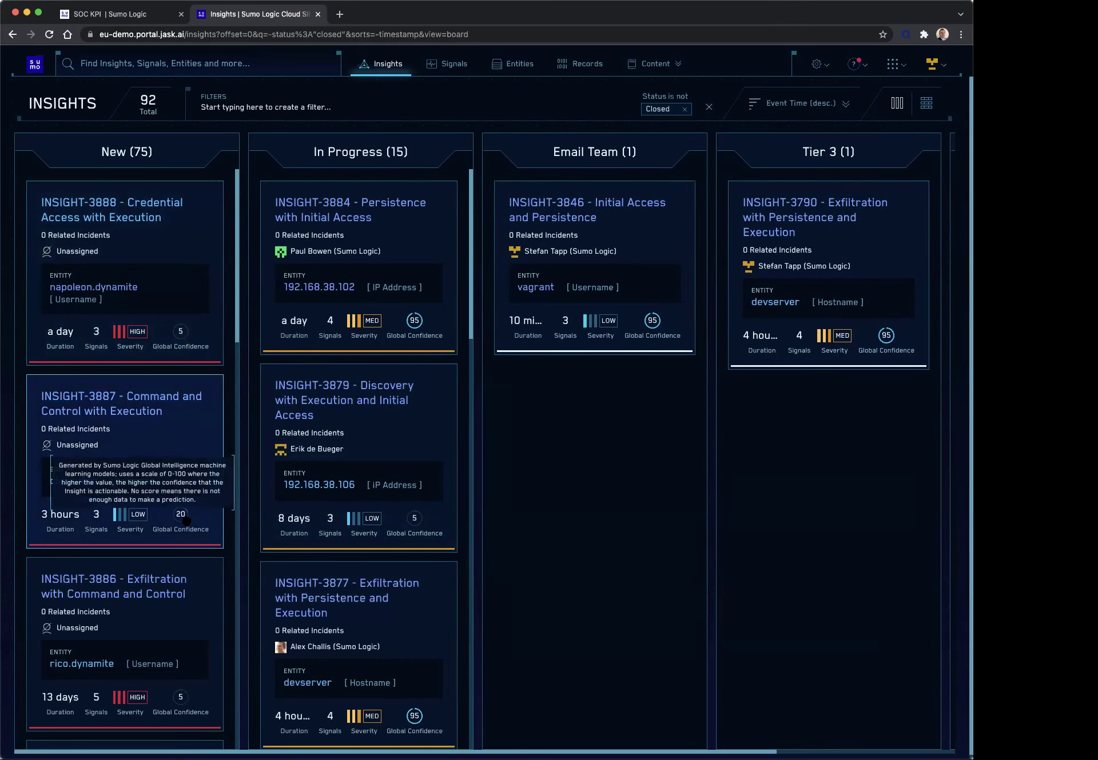
pyautogui.moveTo(173, 704)
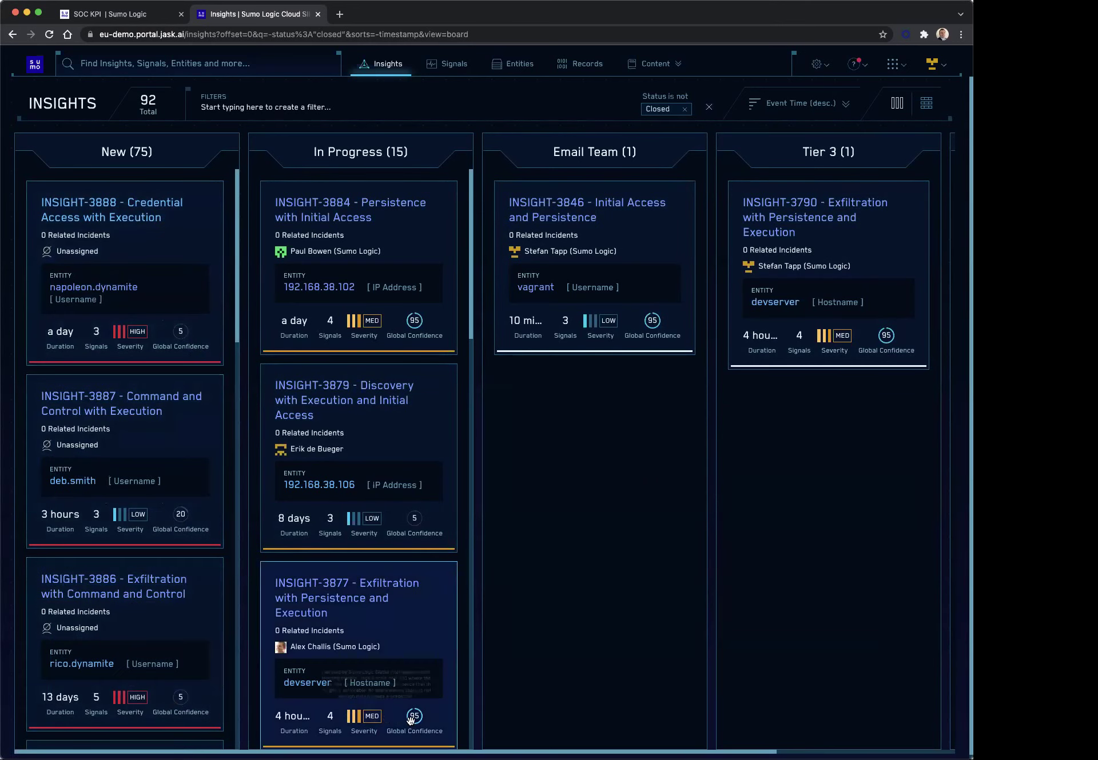
pyautogui.moveTo(418, 522)
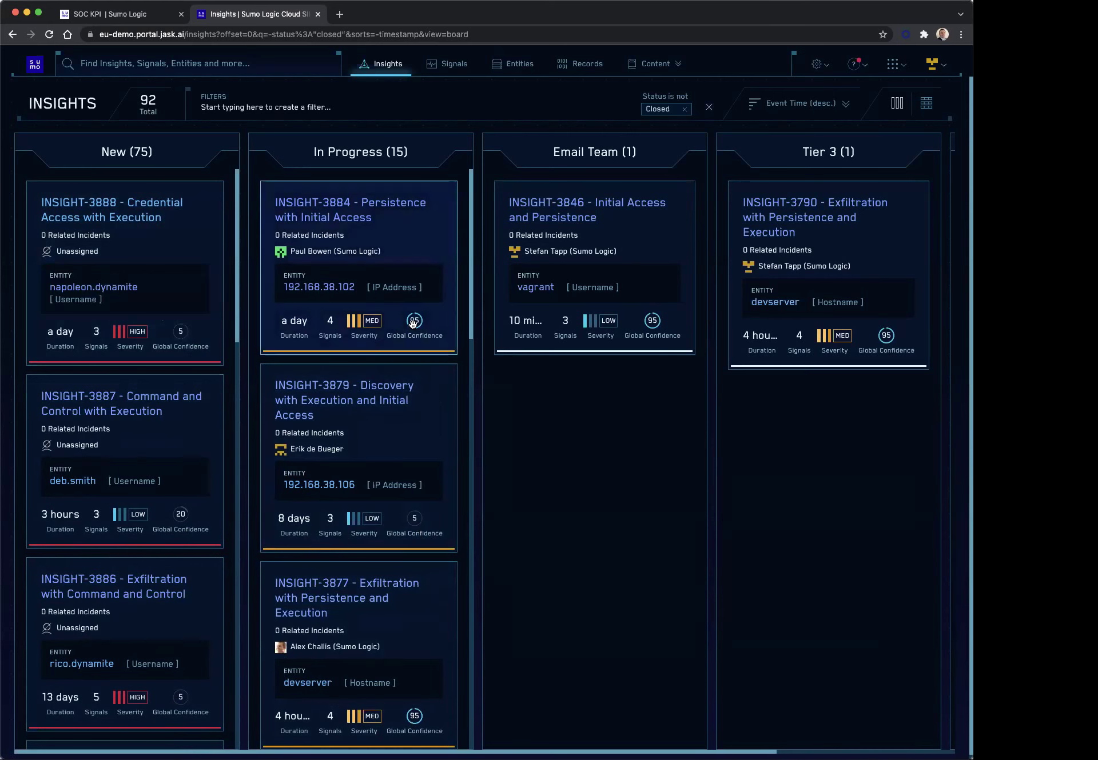
pyautogui.moveTo(412, 323)
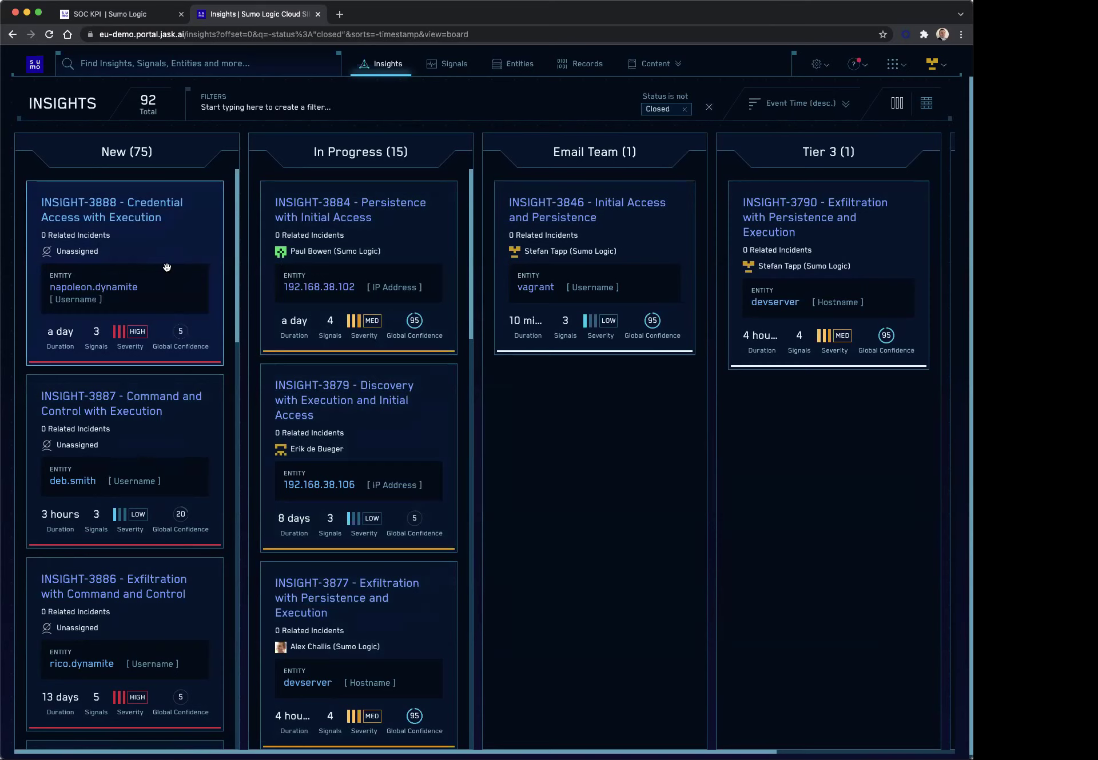
# Sort the insights by Confidence in descending order and open INSIGHT-3846 from the Email Team column.
pyautogui.click(847, 106)
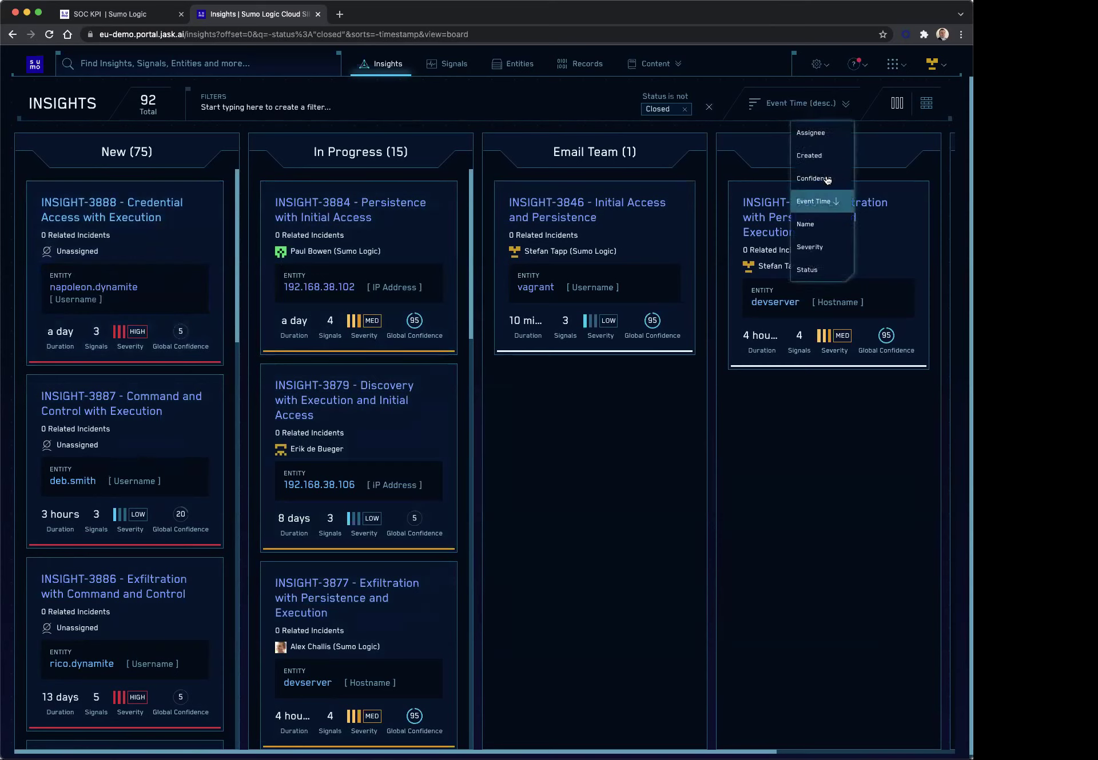
pyautogui.click(827, 179)
pyautogui.click(836, 182)
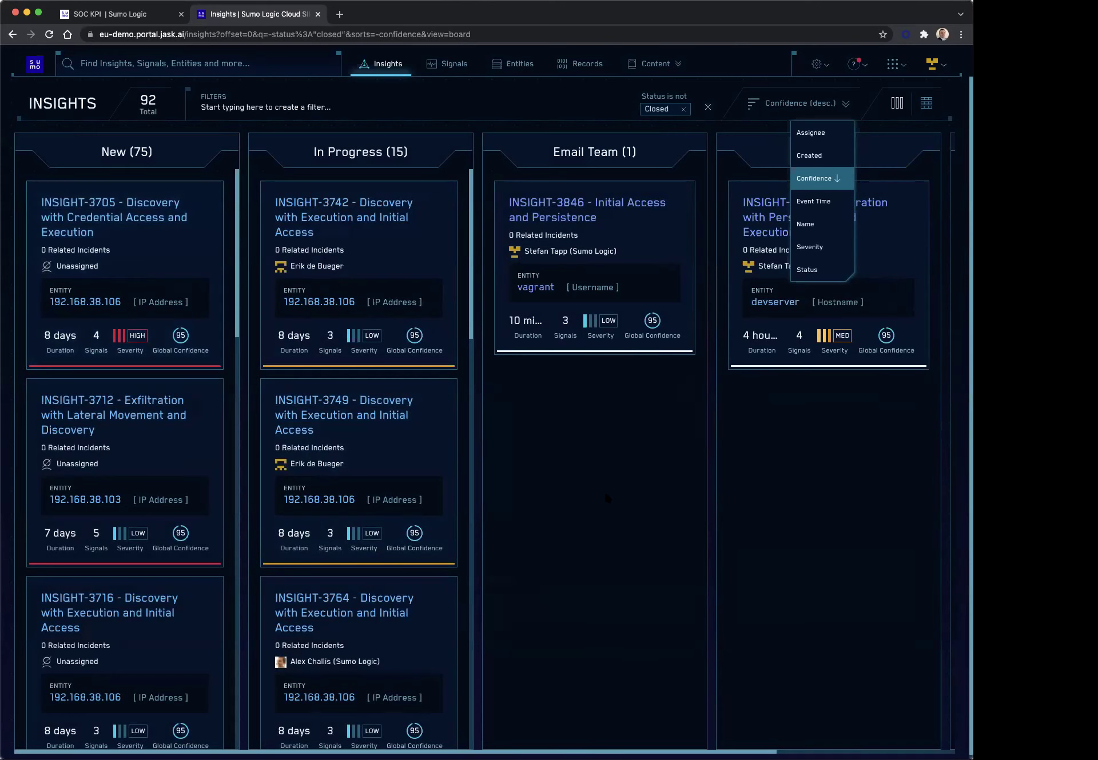
pyautogui.click(563, 205)
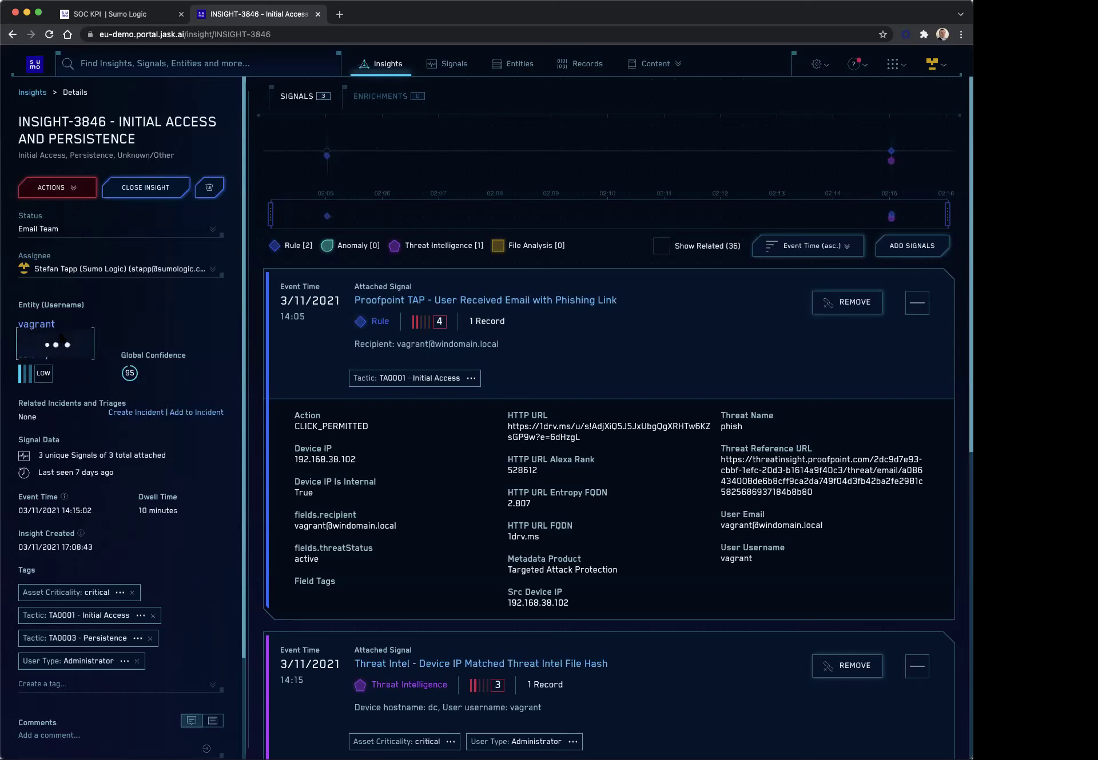
pyautogui.moveTo(47, 332)
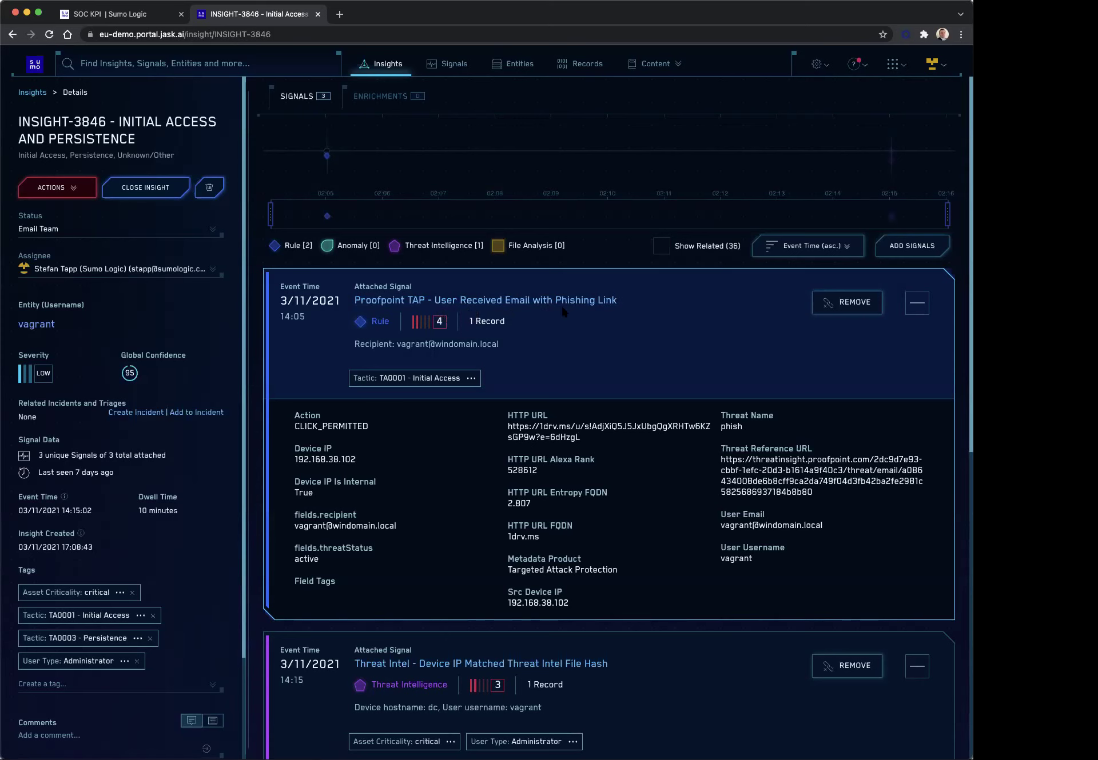
# Review the signals attached to INSIGHT-3846: the Proofpoint phishing link, the Threat Intel file hash match and the CrowdStrike DetectionSummaryEvent.
pyautogui.scroll(-1, 658, 396)
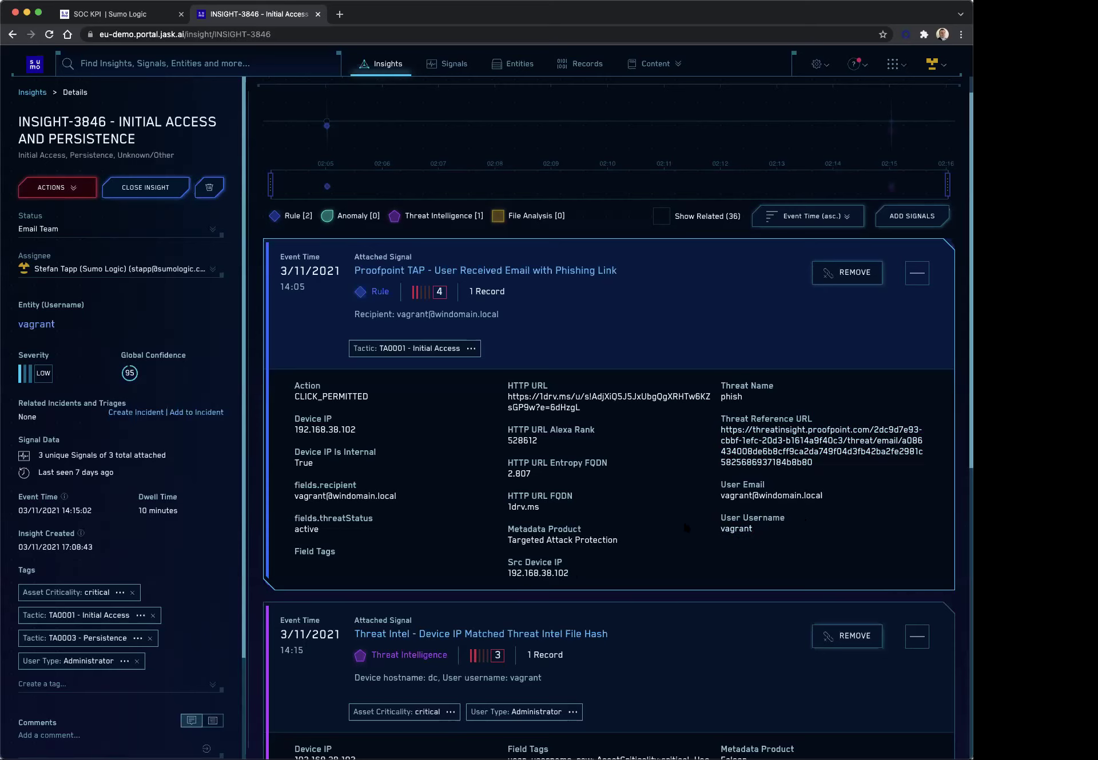
pyautogui.scroll(-2, 681, 465)
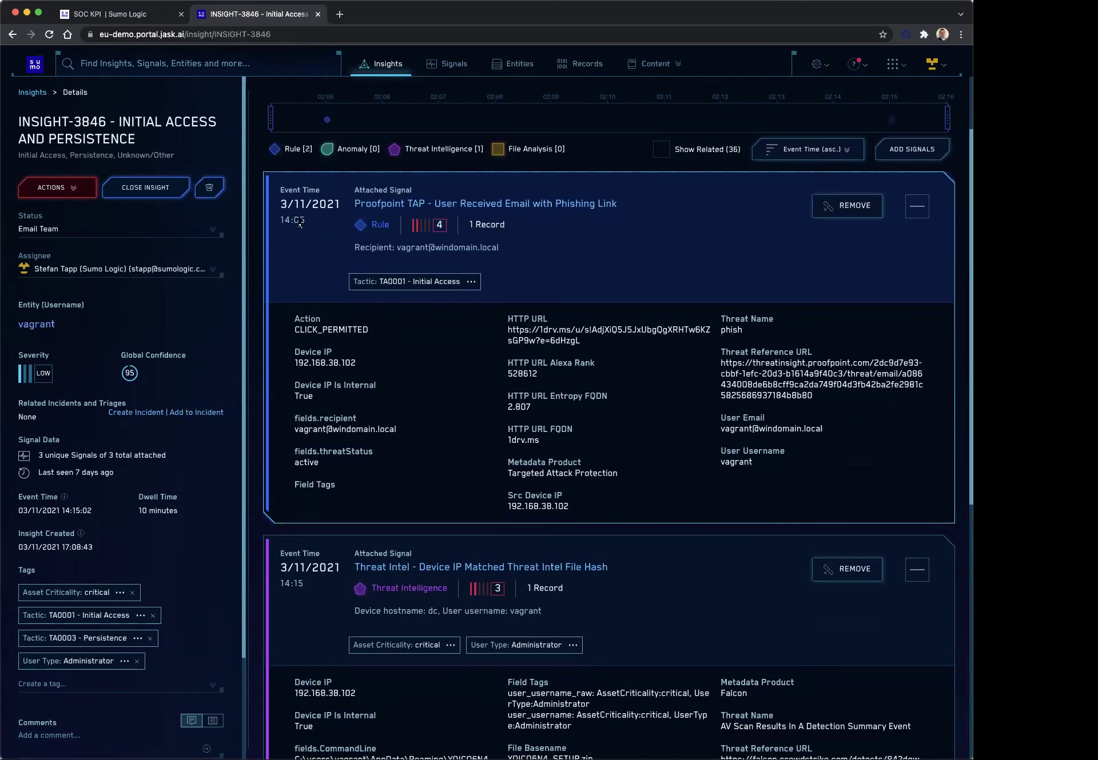
pyautogui.scroll(-2, 661, 482)
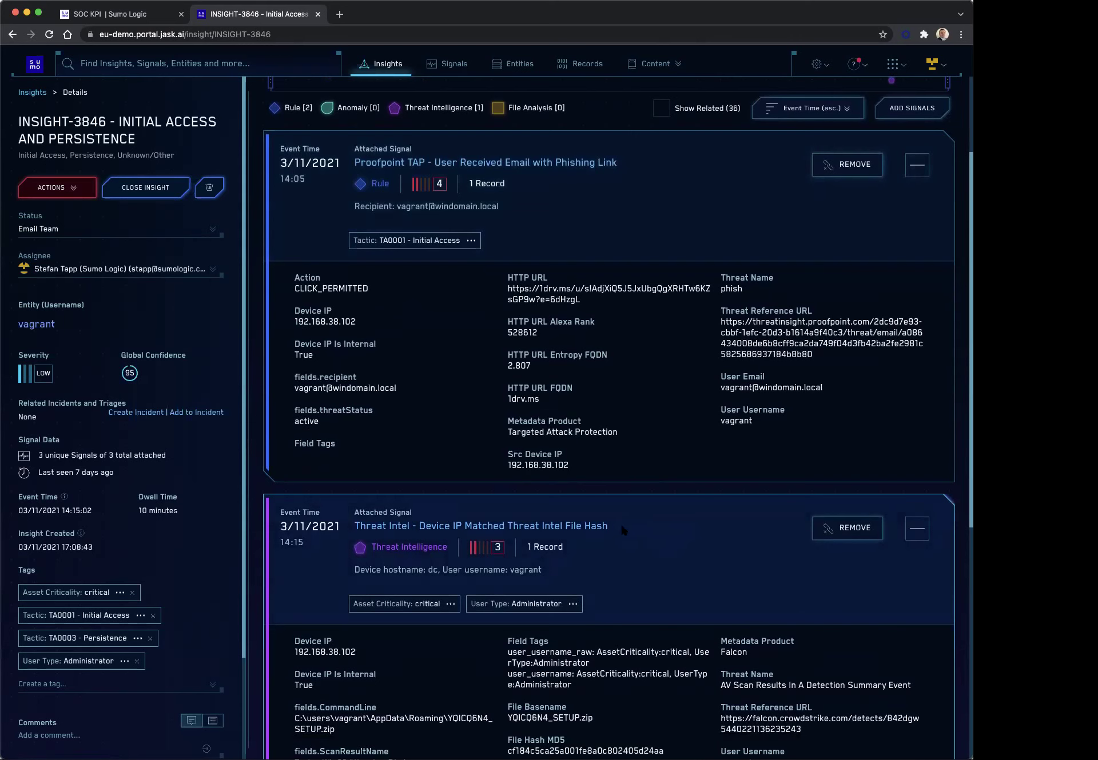
pyautogui.scroll(-1, 606, 515)
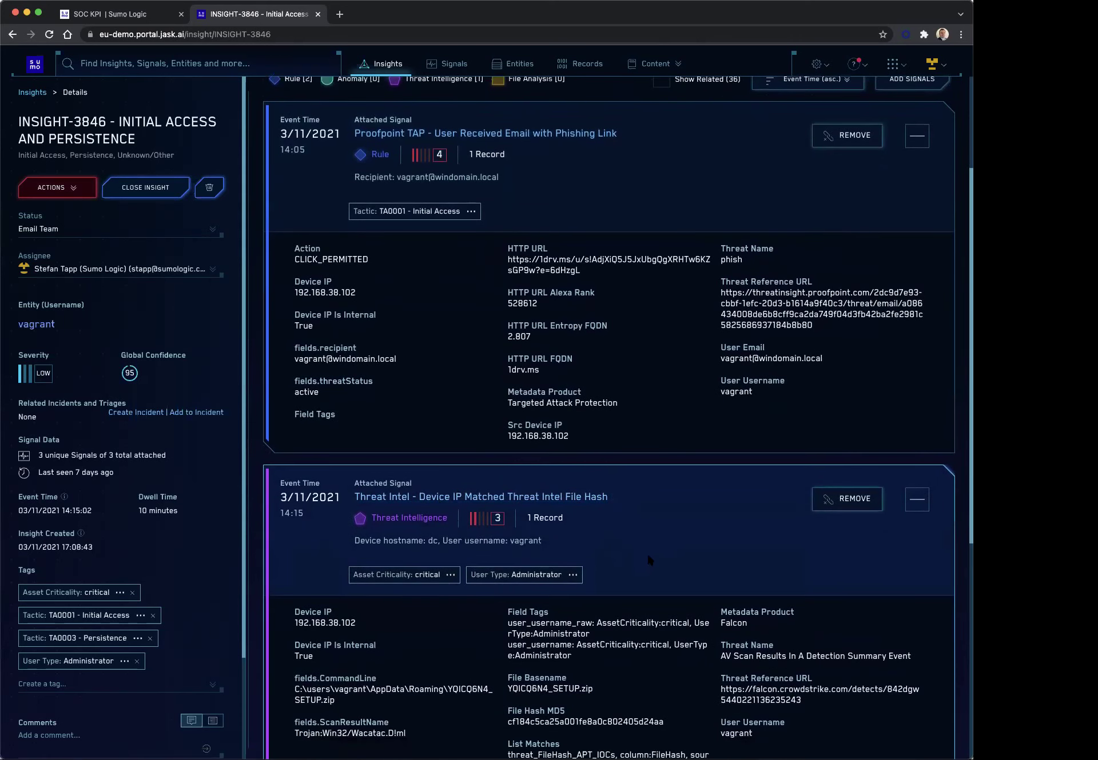
pyautogui.scroll(-1, 650, 561)
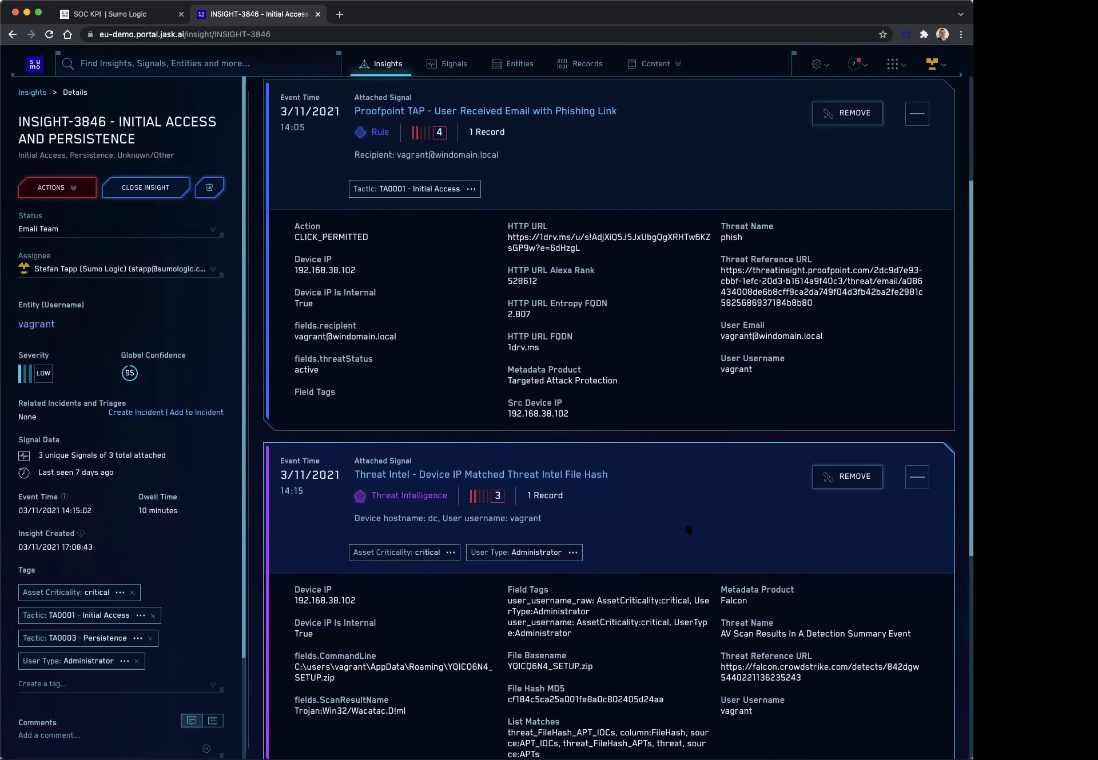
pyautogui.scroll(-1, 687, 520)
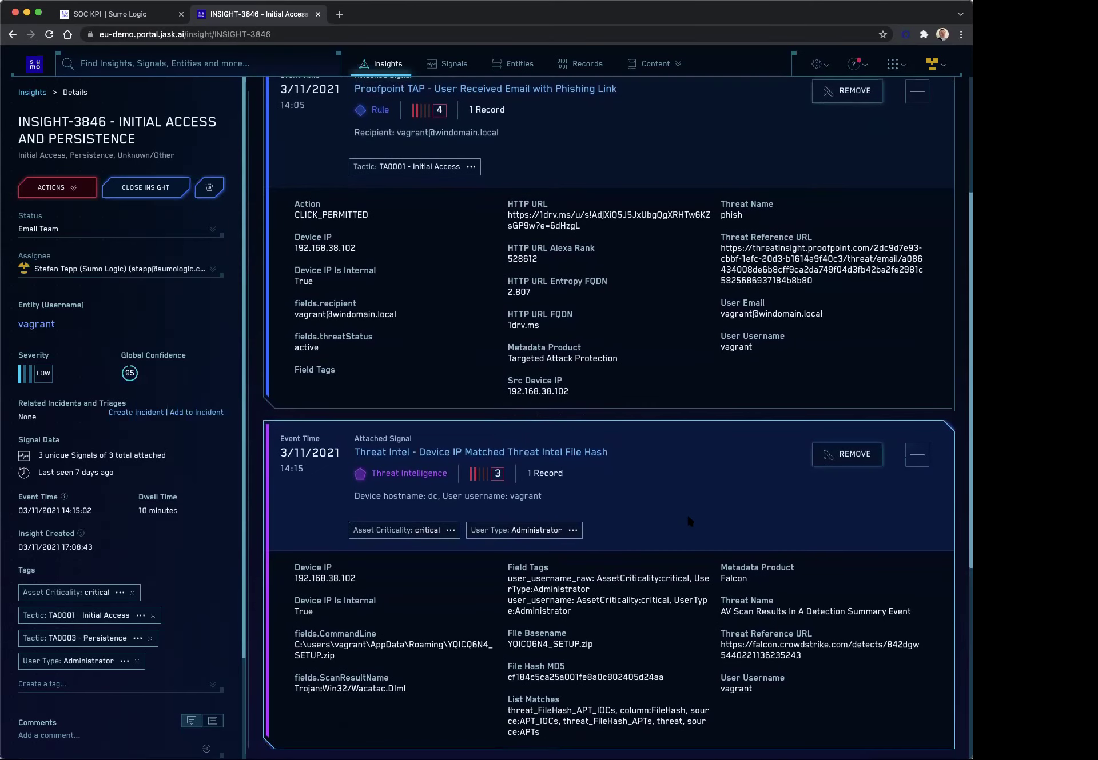
pyautogui.scroll(-1, 694, 518)
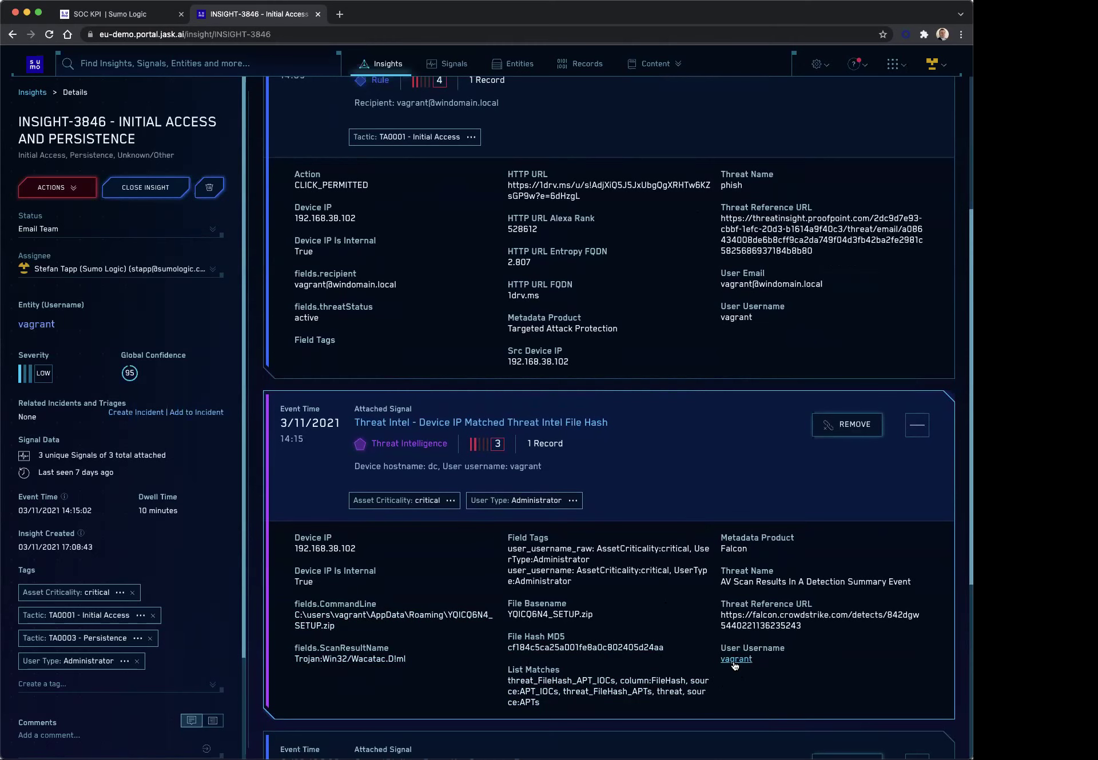
pyautogui.scroll(-2, 735, 665)
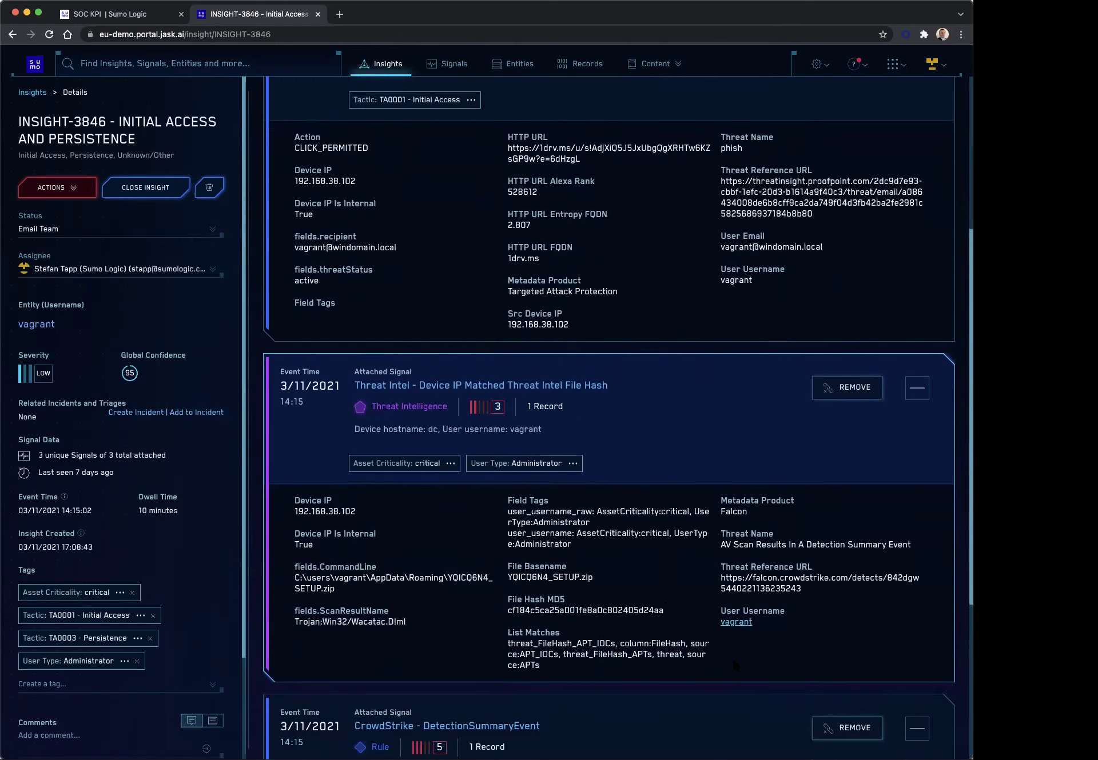
pyautogui.scroll(-5, 735, 665)
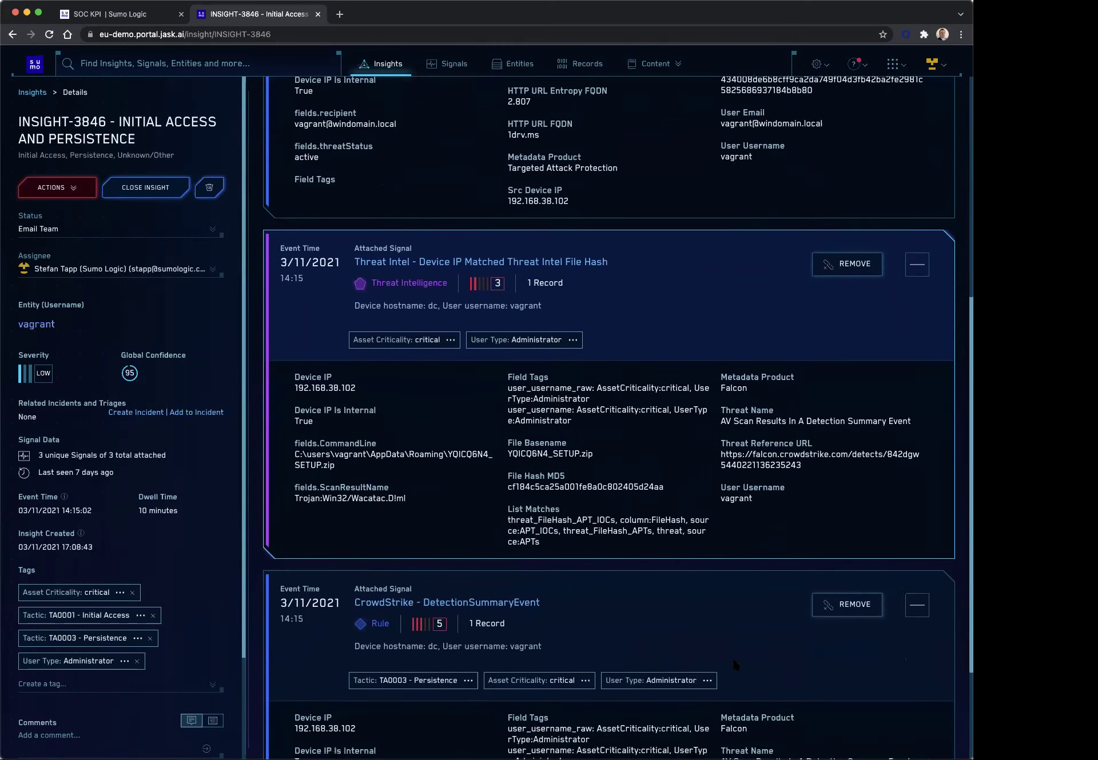
pyautogui.scroll(-4, 735, 664)
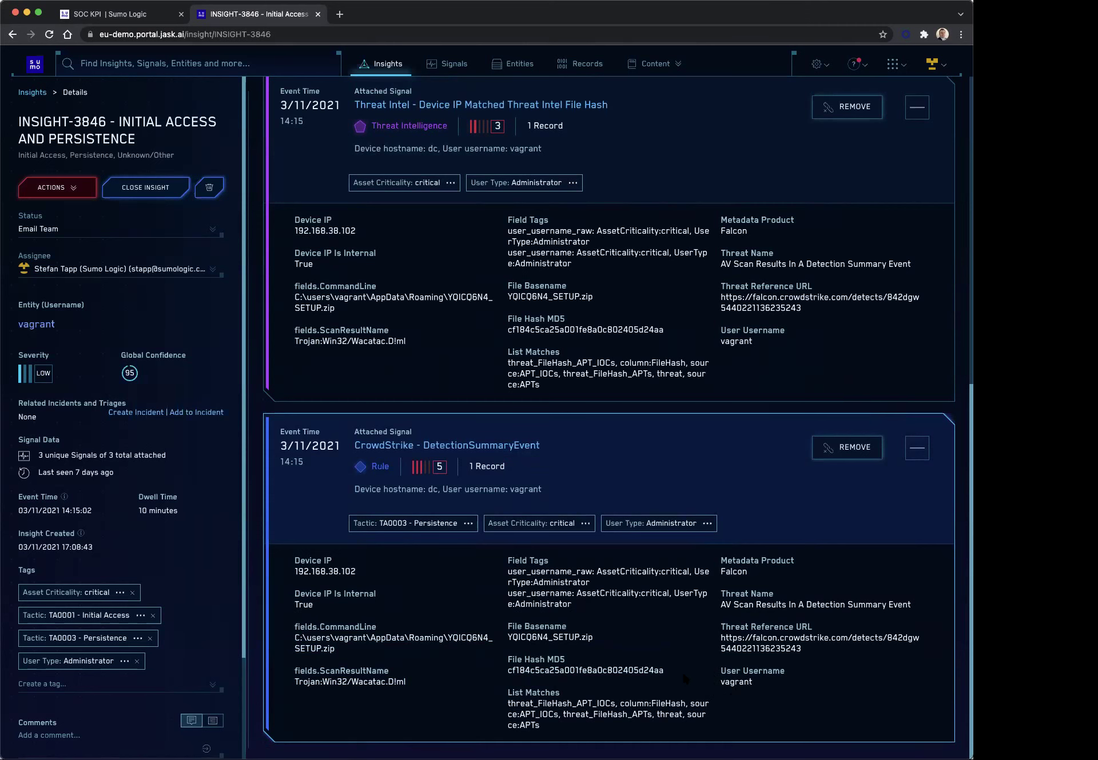
pyautogui.scroll(10, 702, 663)
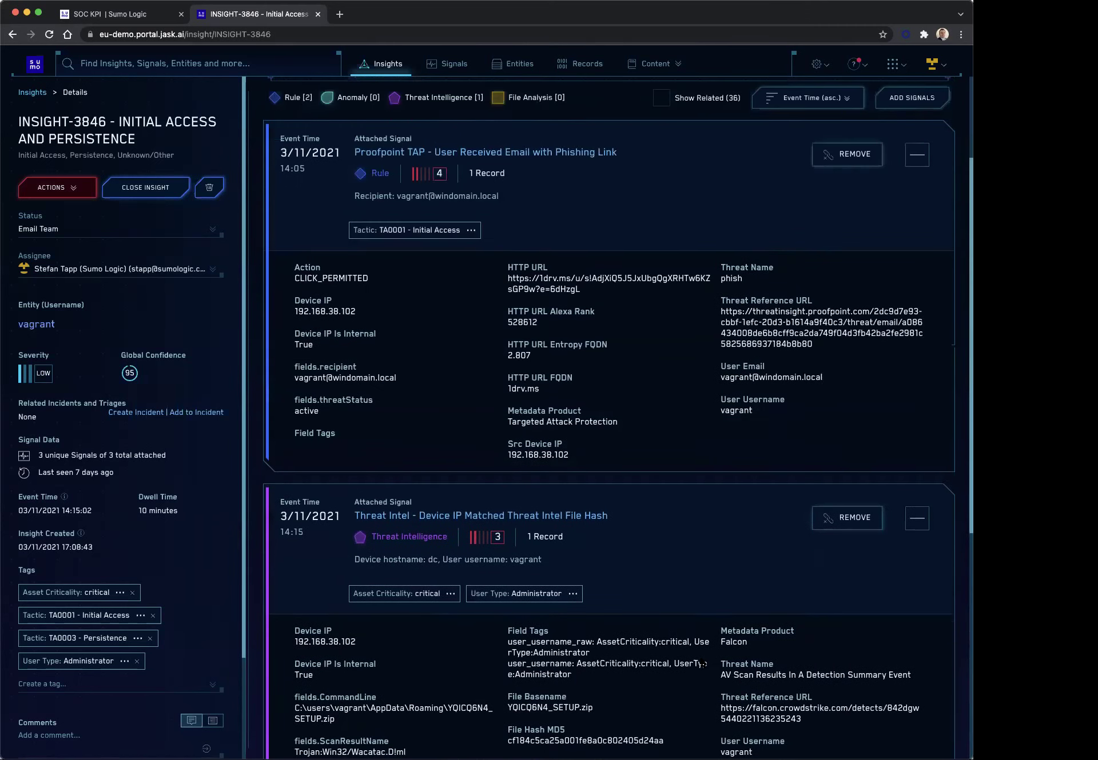
# Open the Proofpoint TAP phishing link signal and review its match expression, attached email record, mapping and extracted fields.
pyautogui.click(557, 235)
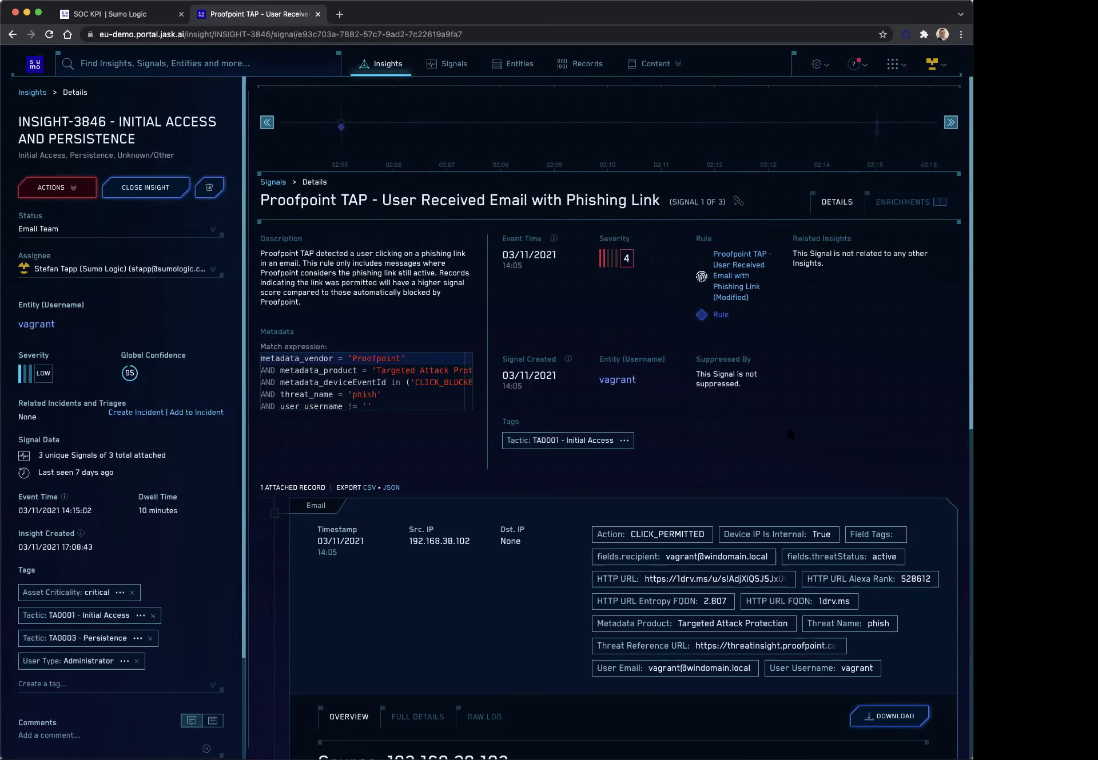
pyautogui.scroll(-4, 790, 434)
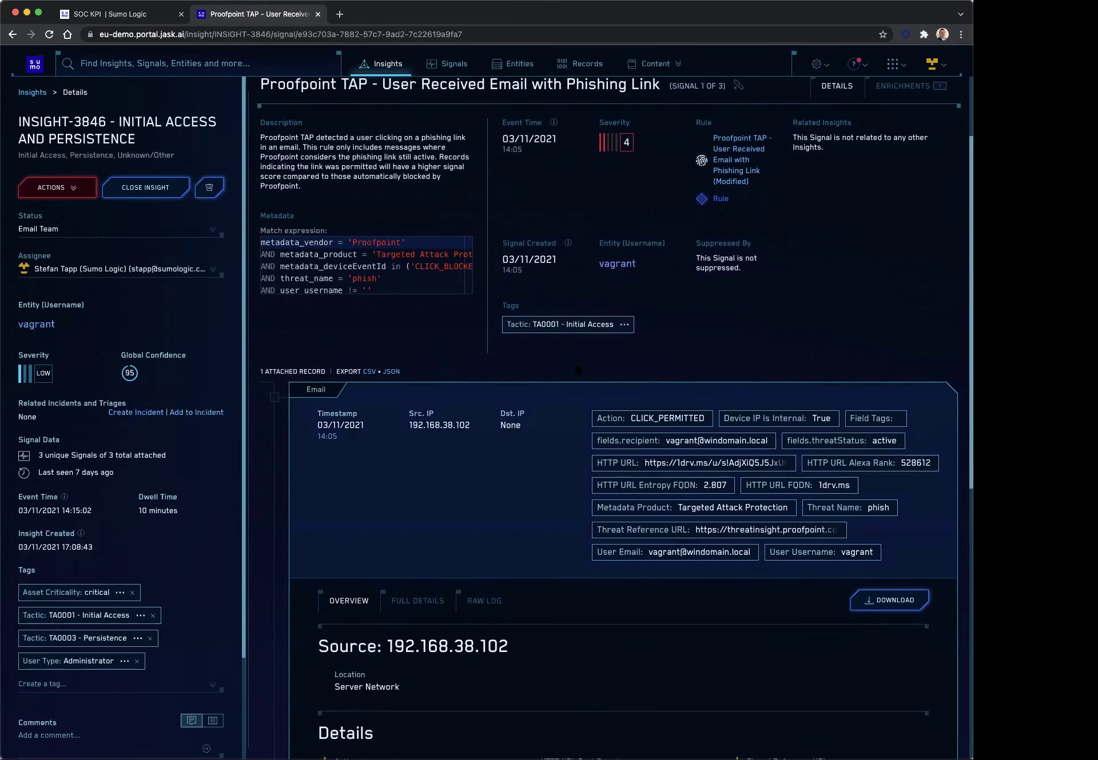
pyautogui.scroll(-6, 515, 457)
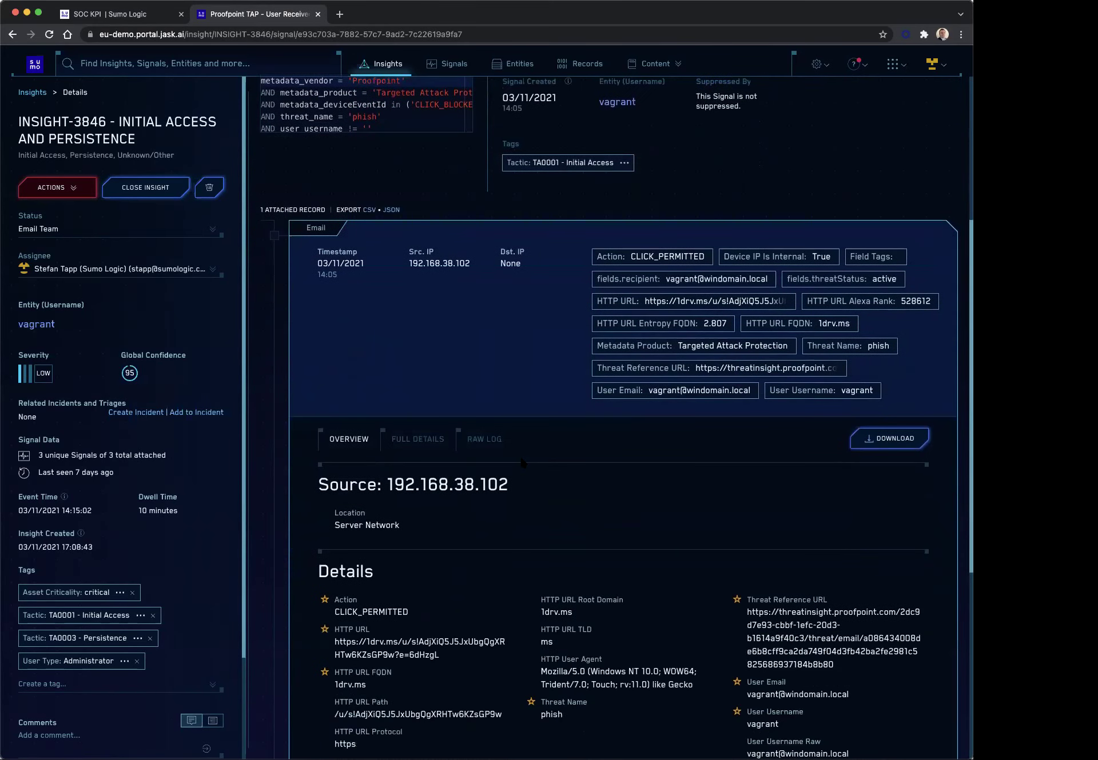
pyautogui.scroll(-4, 641, 500)
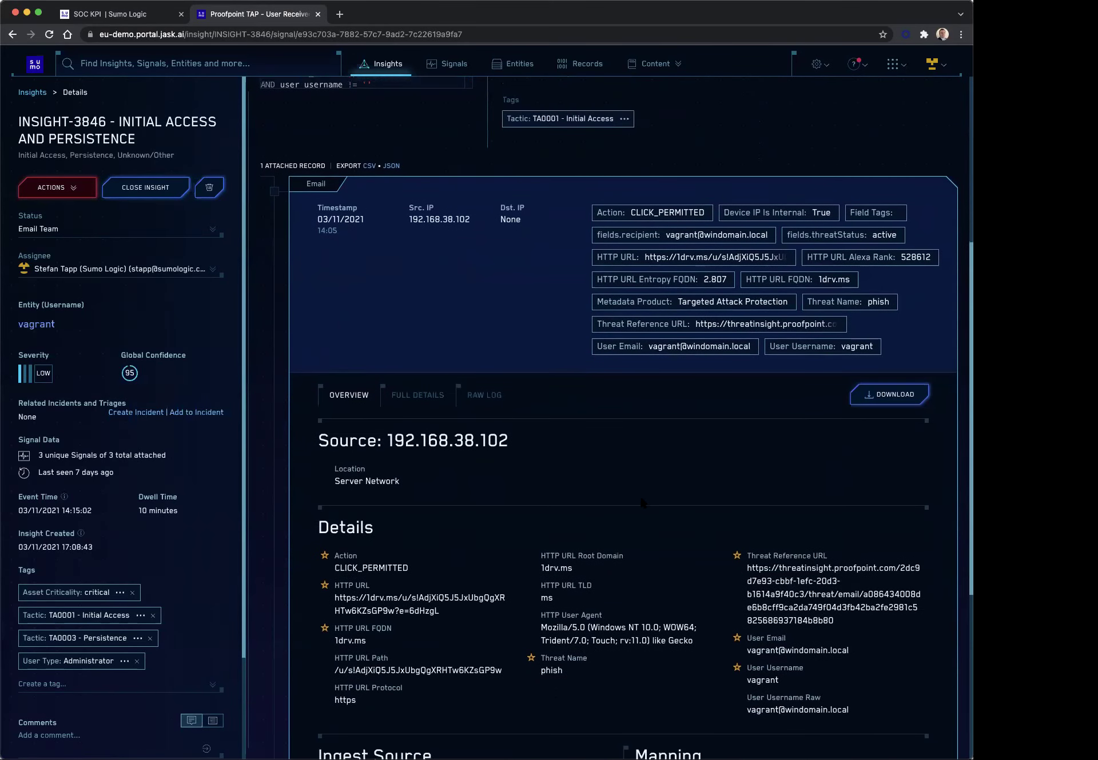
pyautogui.scroll(-8, 642, 503)
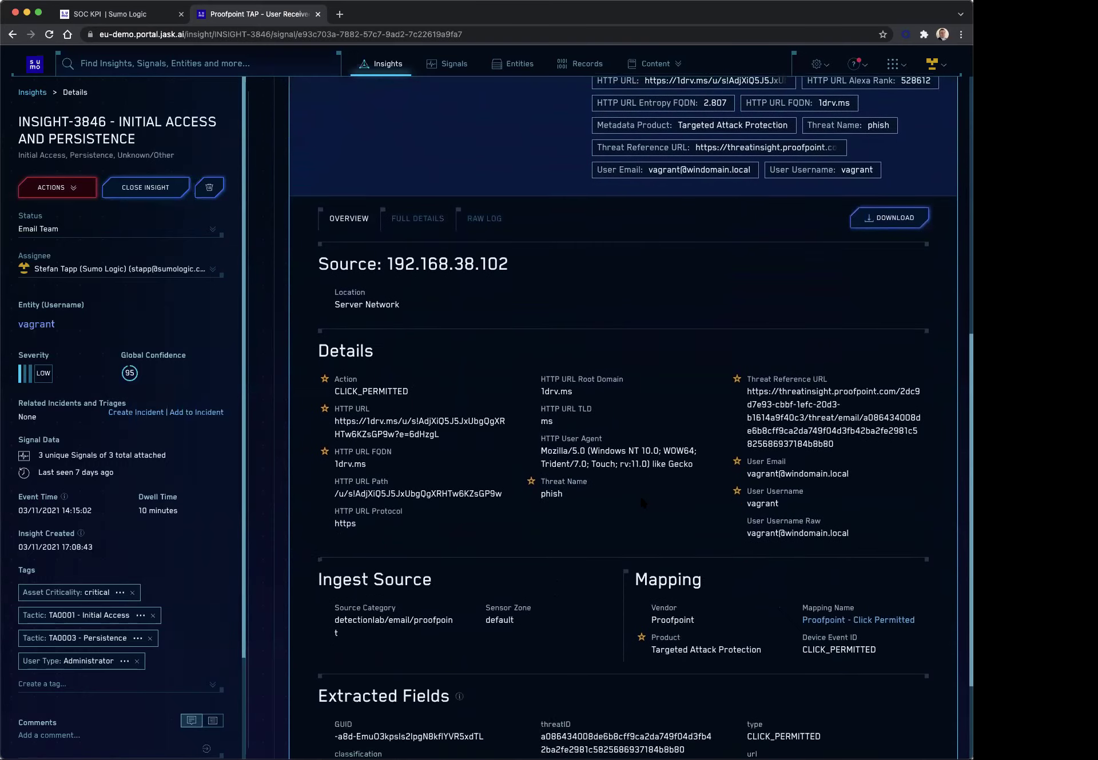
pyautogui.scroll(-2, 641, 503)
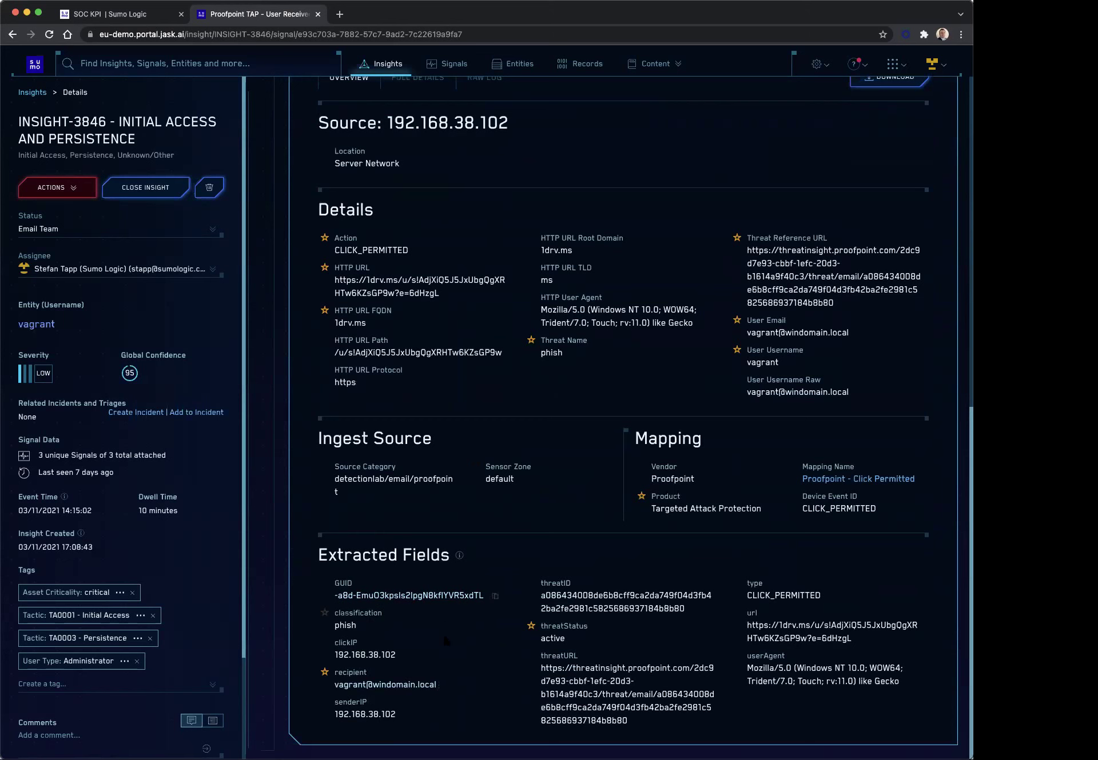
pyautogui.scroll(5, 496, 651)
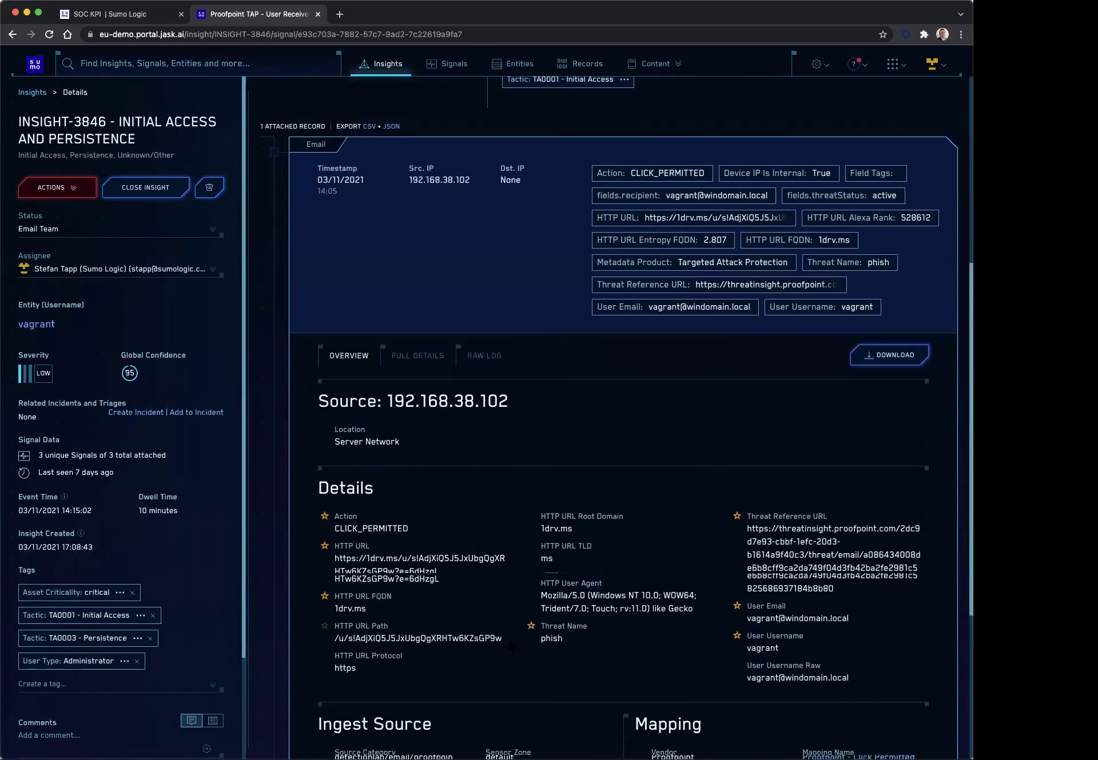
# Go back to INSIGHT-3846 and review the Threat Intel file hash and CrowdStrike DetectionSummaryEvent signals again.
pyautogui.click(484, 317)
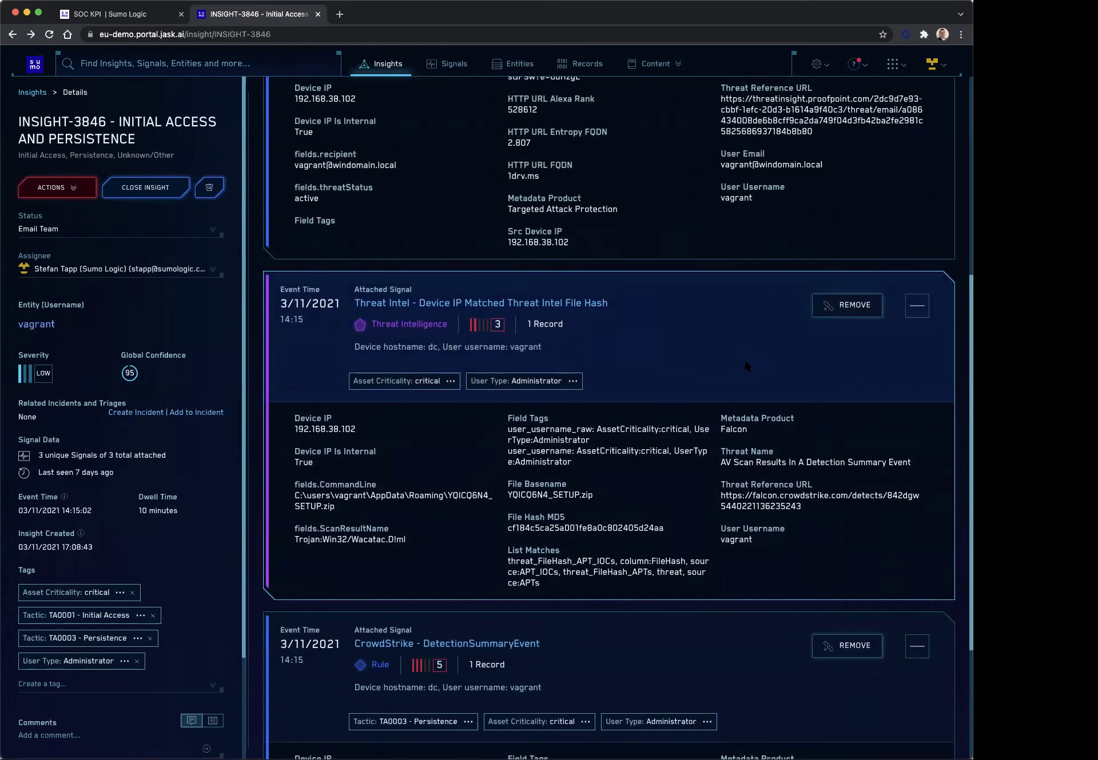
pyautogui.scroll(5, 744, 357)
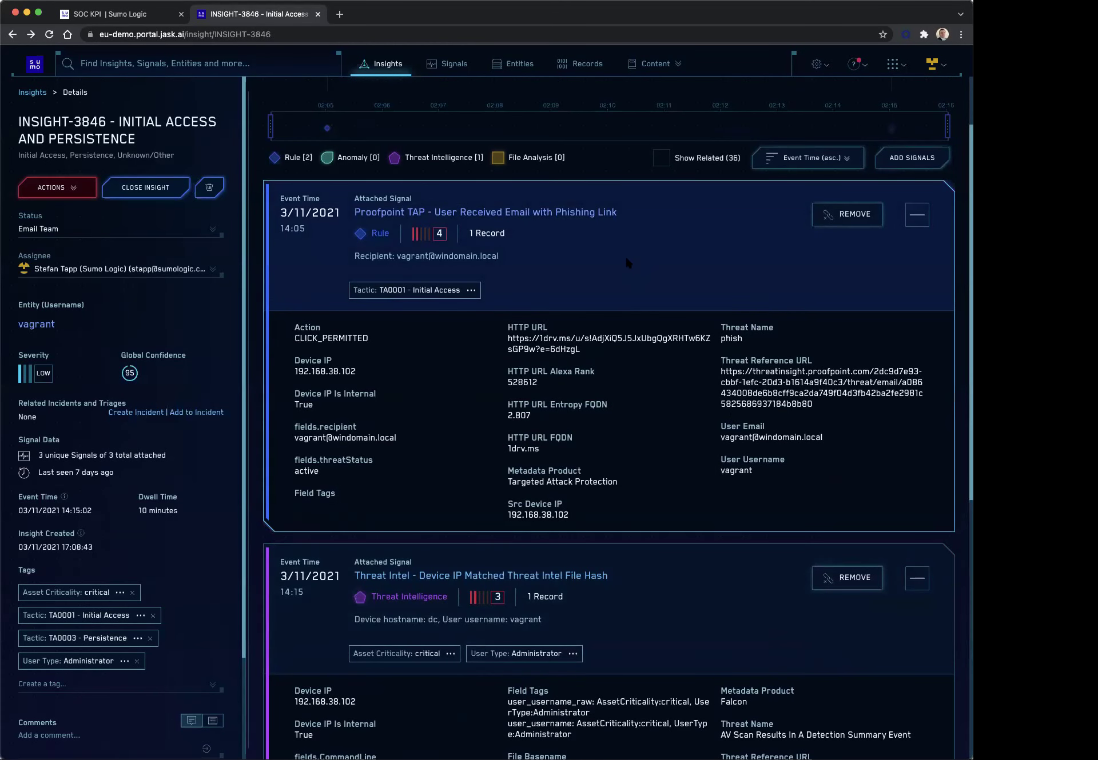
pyautogui.scroll(-2, 617, 268)
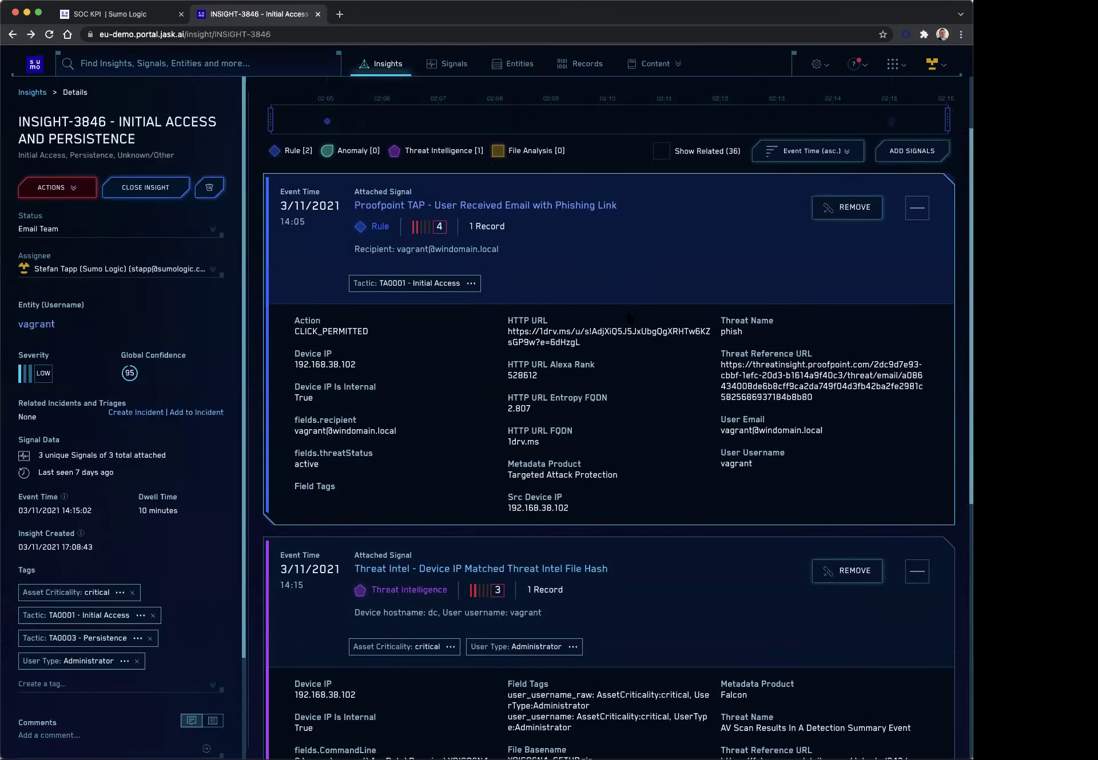
pyautogui.scroll(-7, 675, 526)
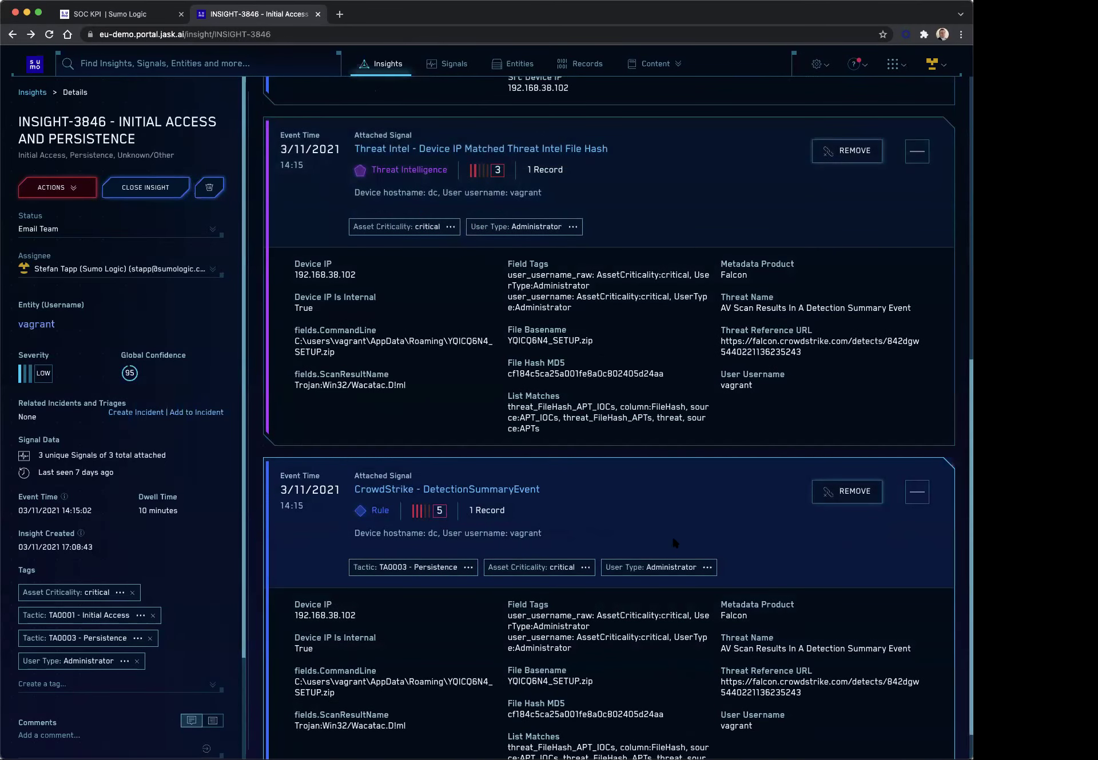
# Examine the sequence of Proofpoint, Threat Intel and CrowdStrike signals in INSIGHT-3846 and the response actions available for it.
pyautogui.scroll(-1, 675, 542)
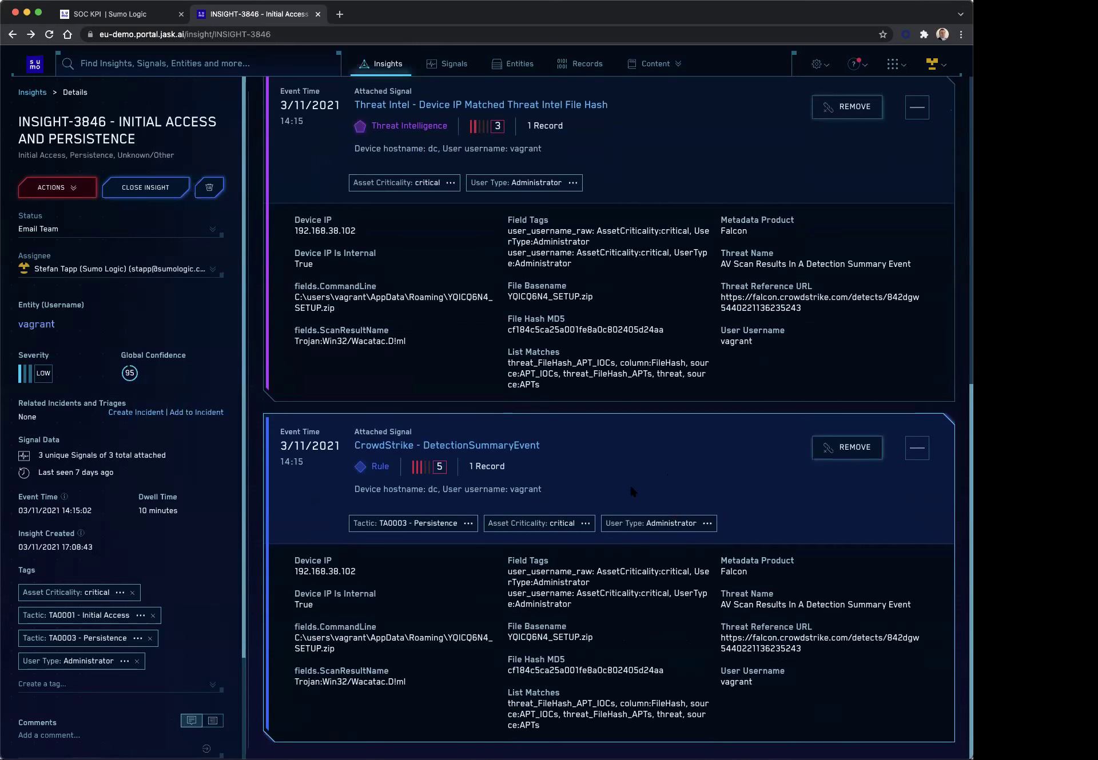
pyautogui.scroll(3, 691, 492)
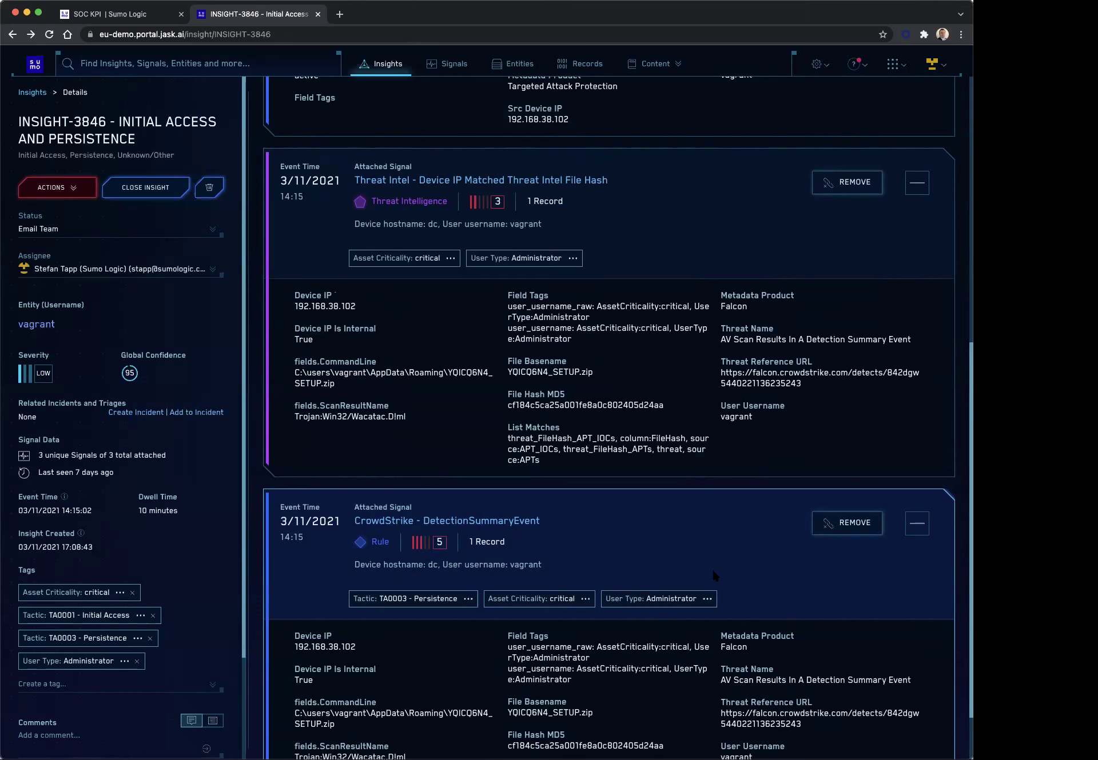
pyautogui.scroll(-3, 711, 568)
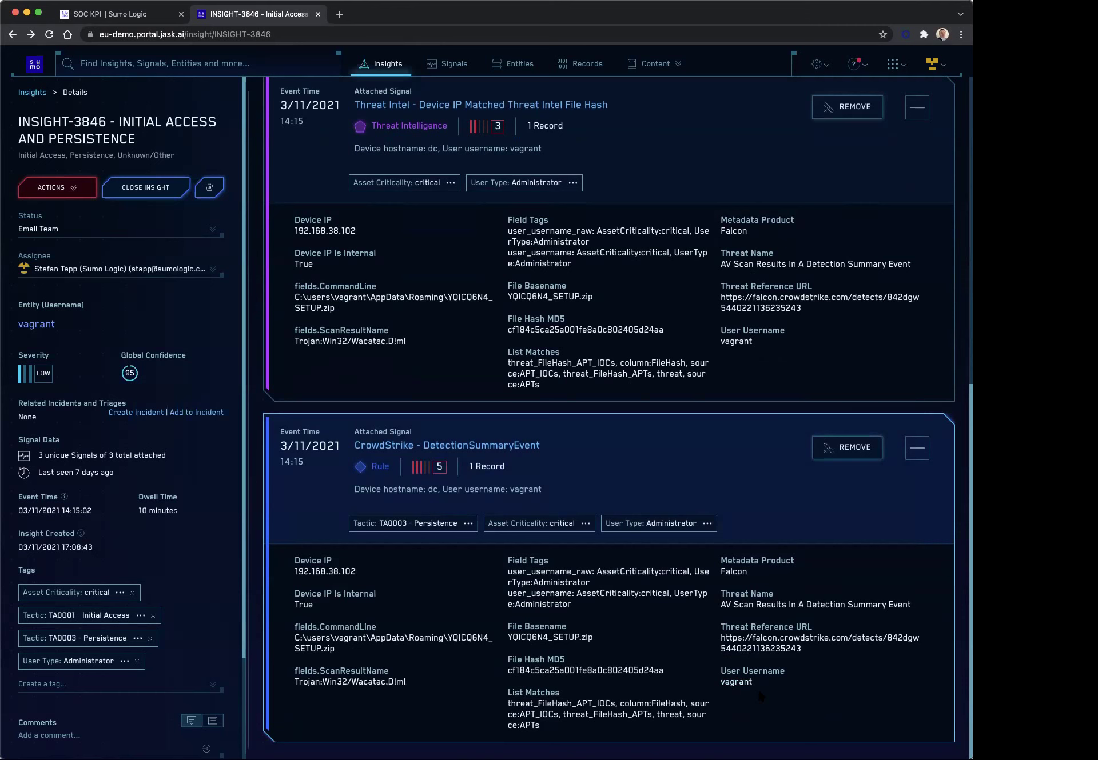
pyautogui.scroll(4, 757, 688)
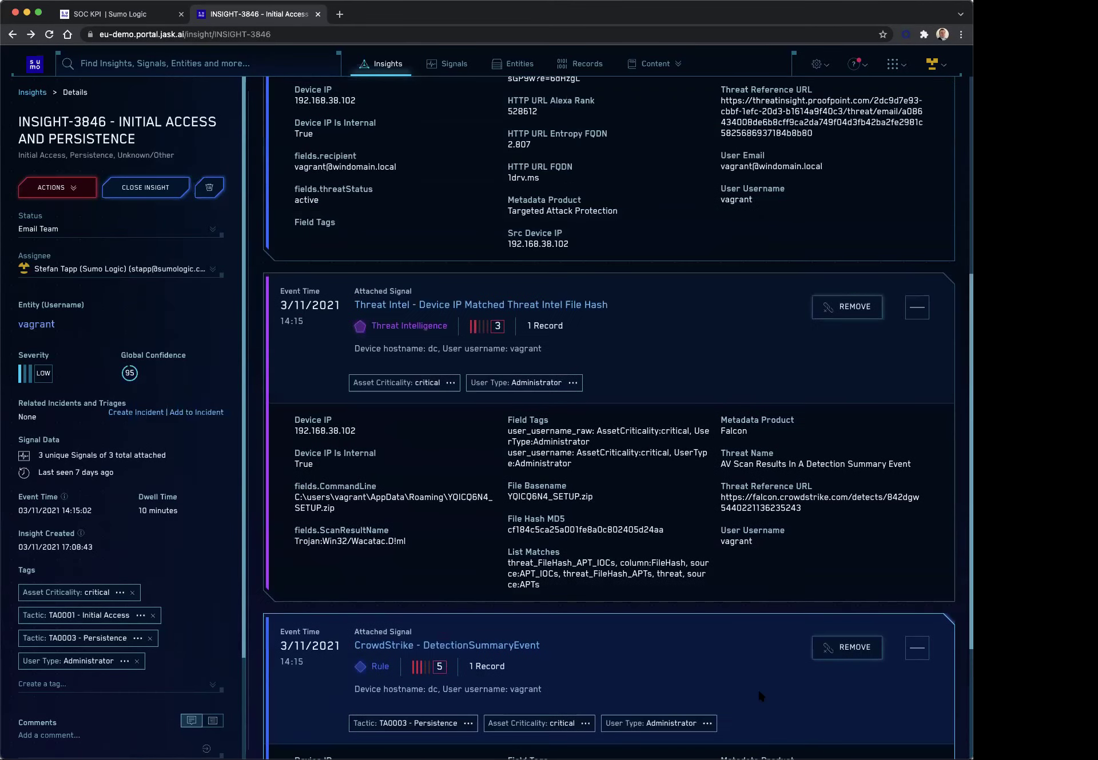
pyautogui.scroll(1, 703, 209)
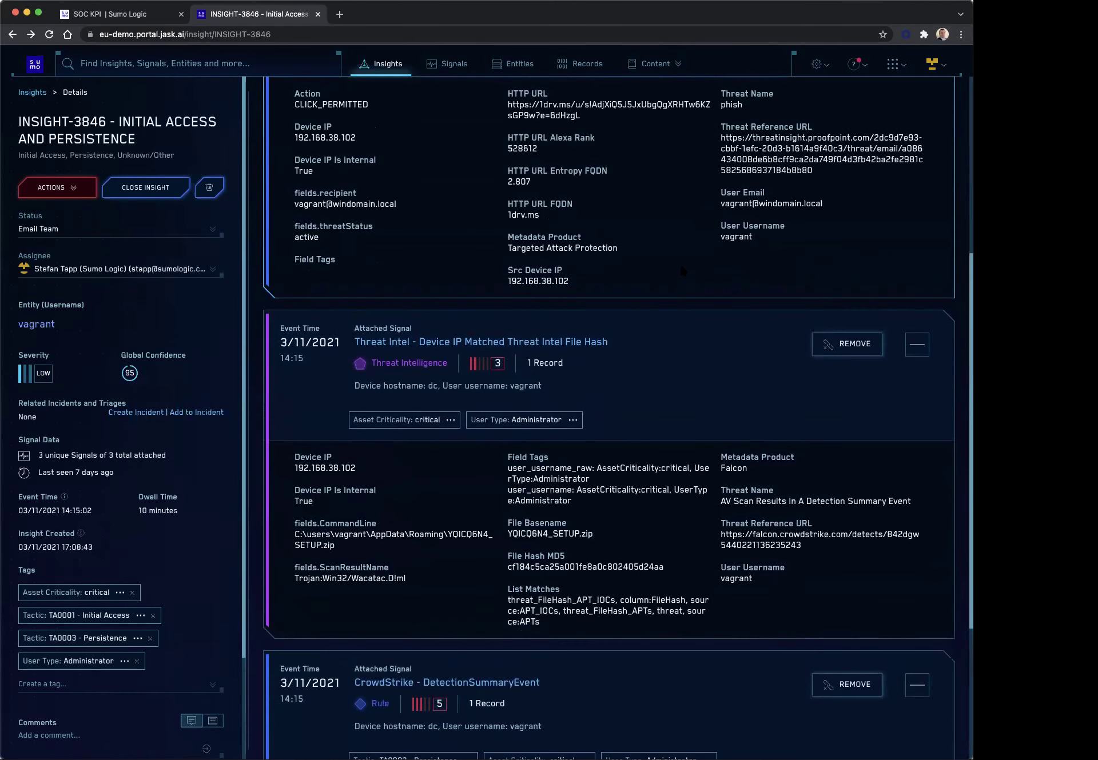
pyautogui.scroll(4, 681, 261)
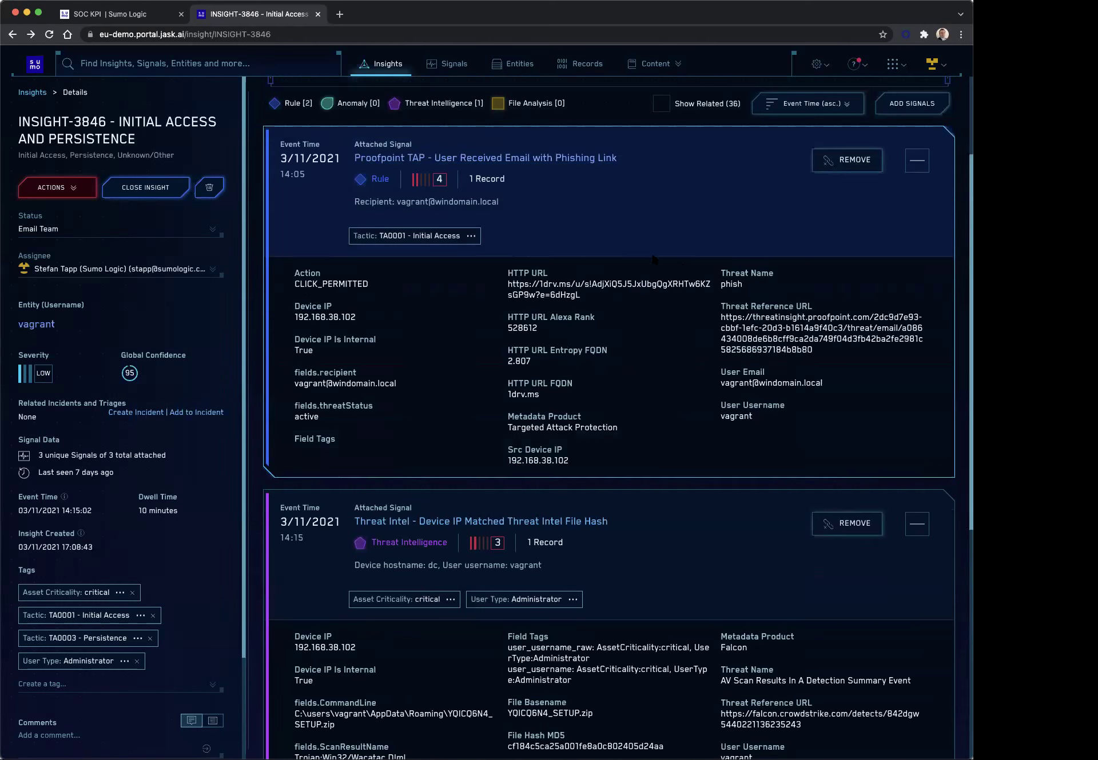
pyautogui.scroll(-1, 653, 258)
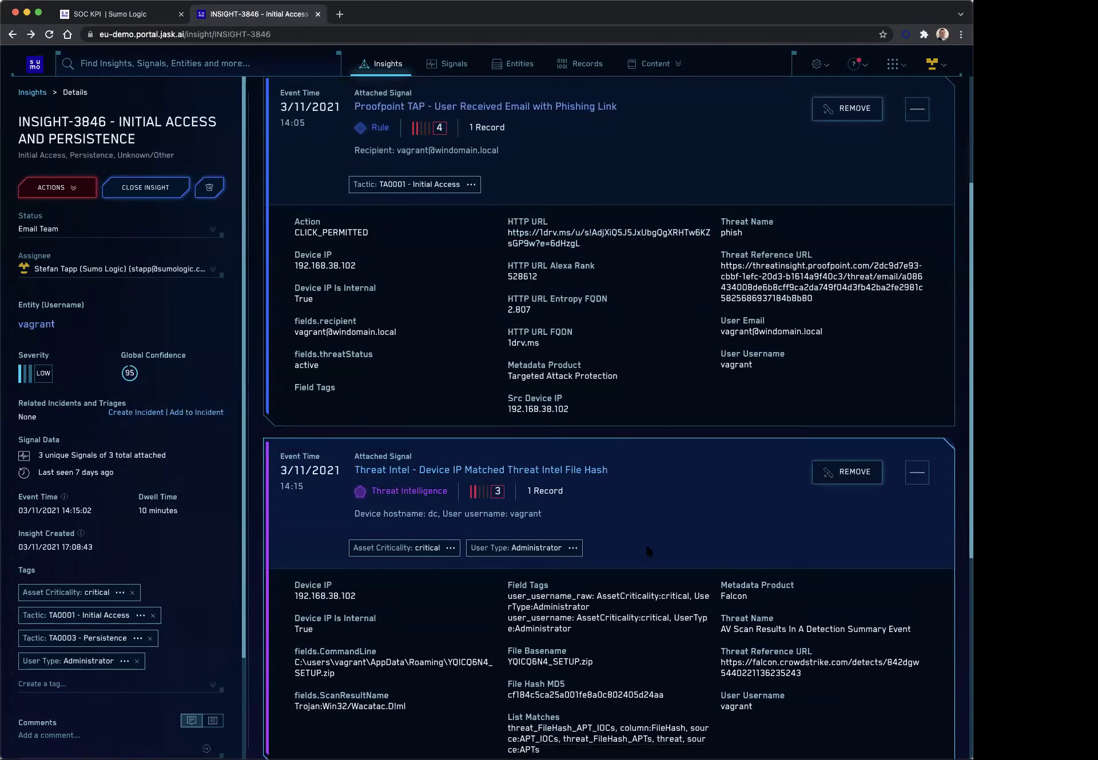
pyautogui.scroll(-1, 696, 517)
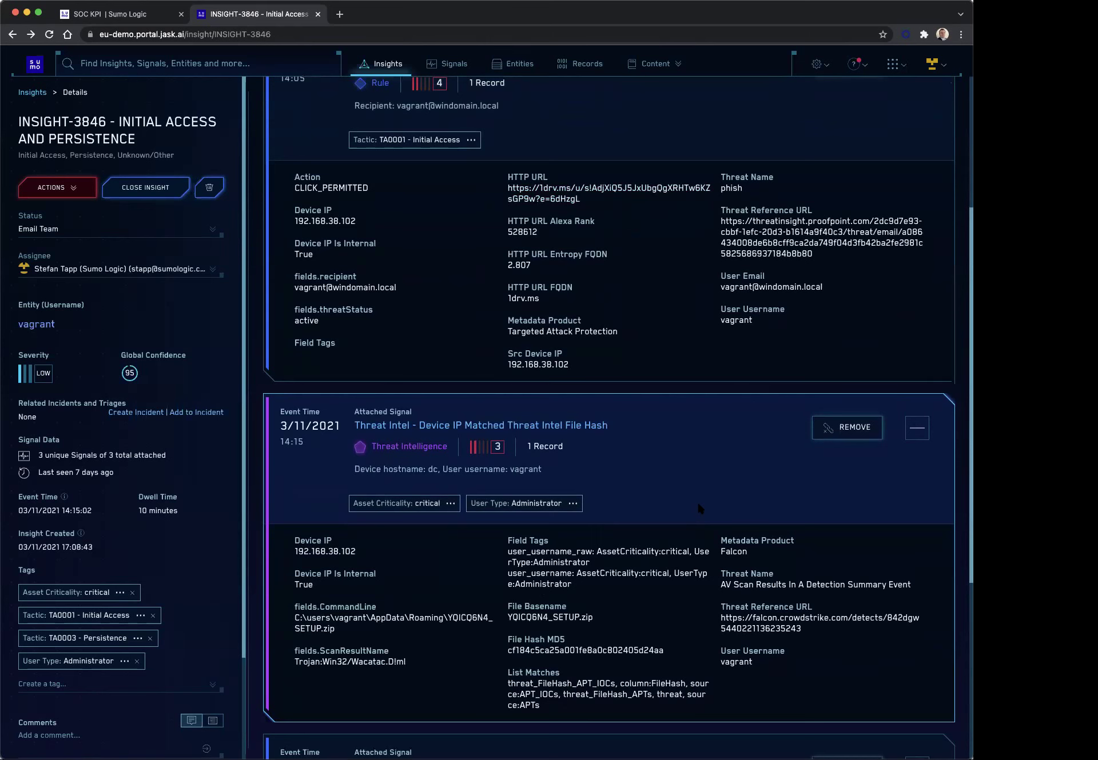
pyautogui.scroll(5, 697, 500)
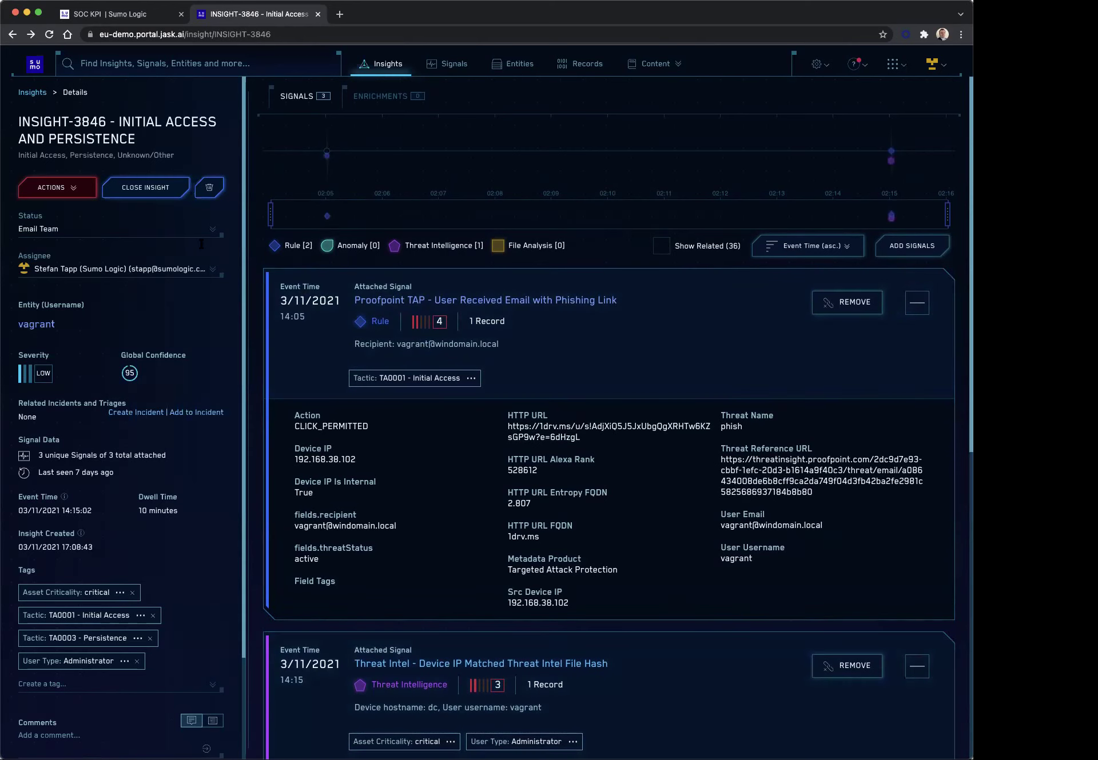
pyautogui.click(75, 191)
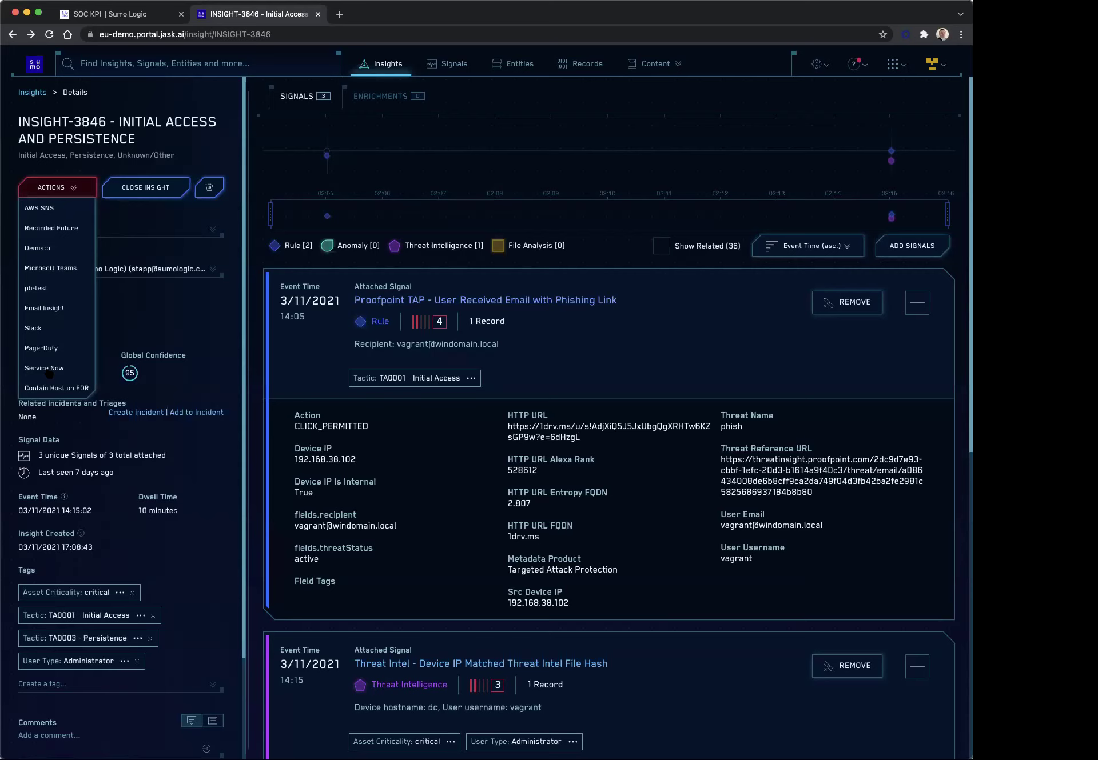
# Close INSIGHT-3846 with the resolution Resolved and the additional comment "Passed to desktop team".
pyautogui.click(151, 189)
pyautogui.click(152, 189)
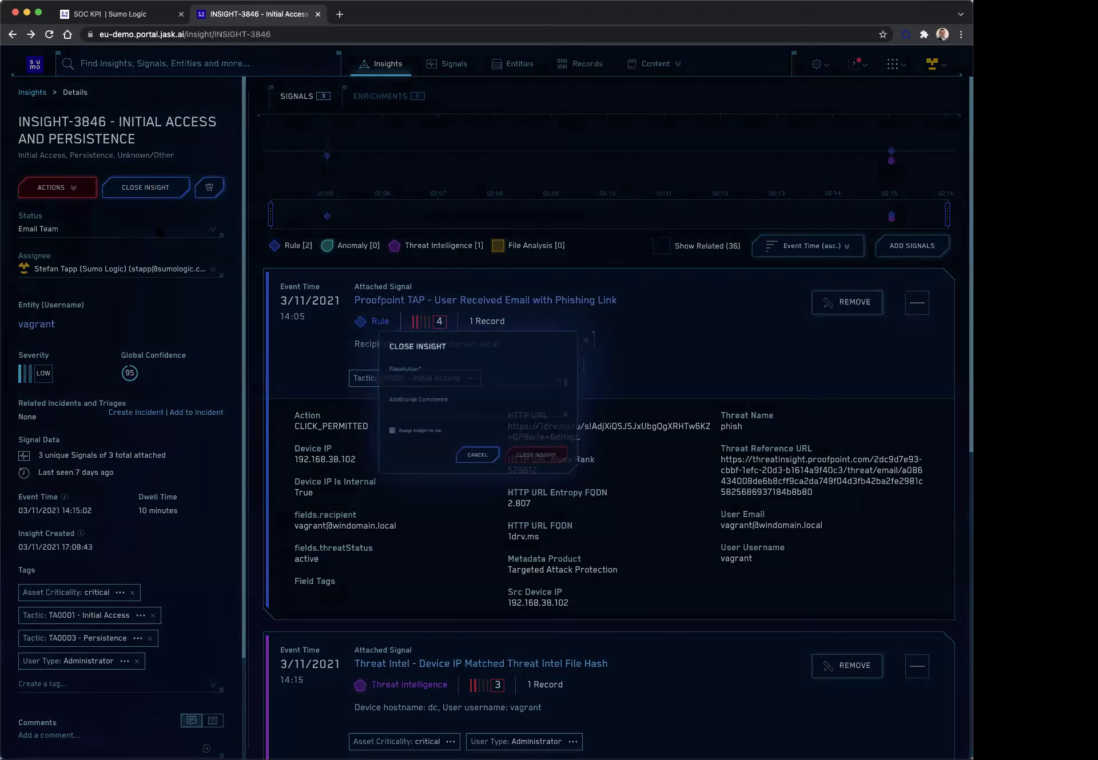
pyautogui.click(582, 378)
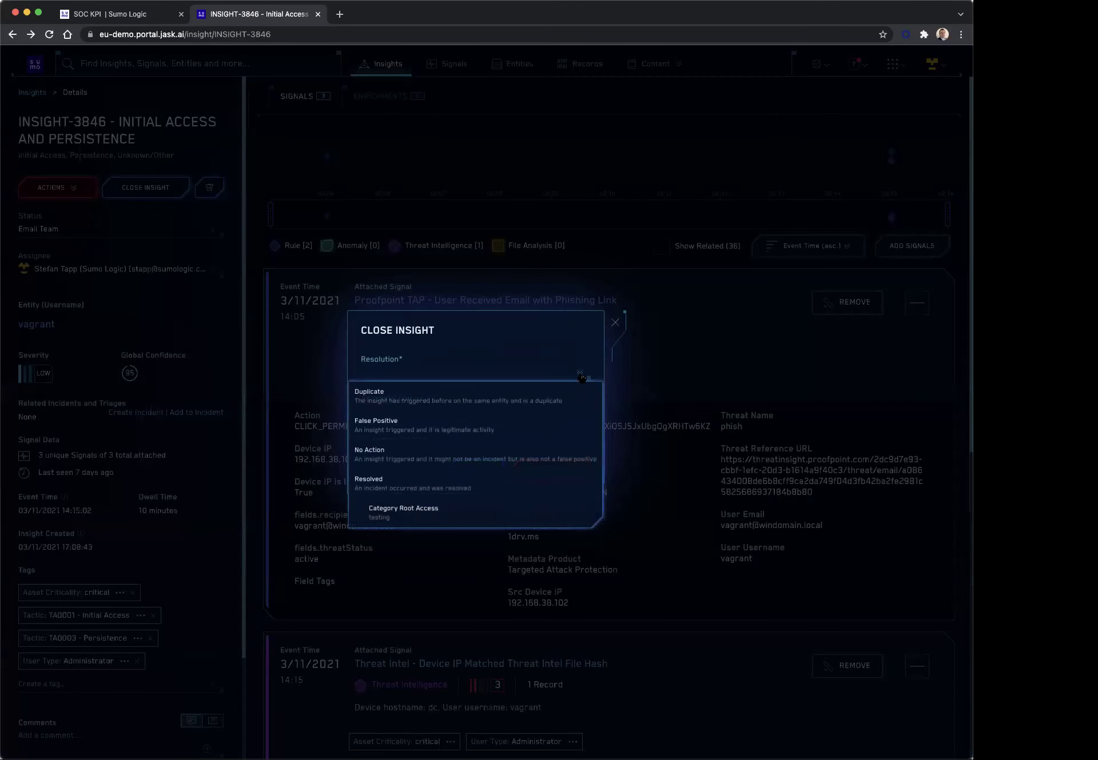
pyautogui.click(380, 484)
pyautogui.click(396, 409)
pyautogui.write('P')
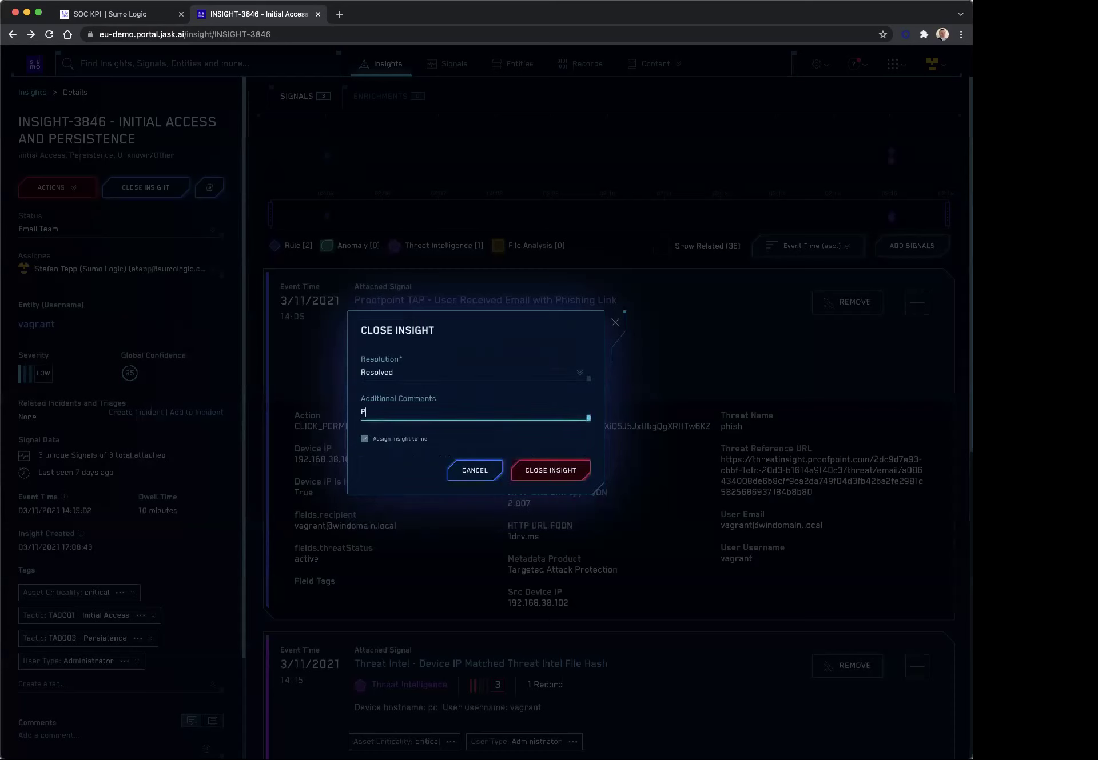
pyautogui.write('assed to desktop team')
pyautogui.click(556, 472)
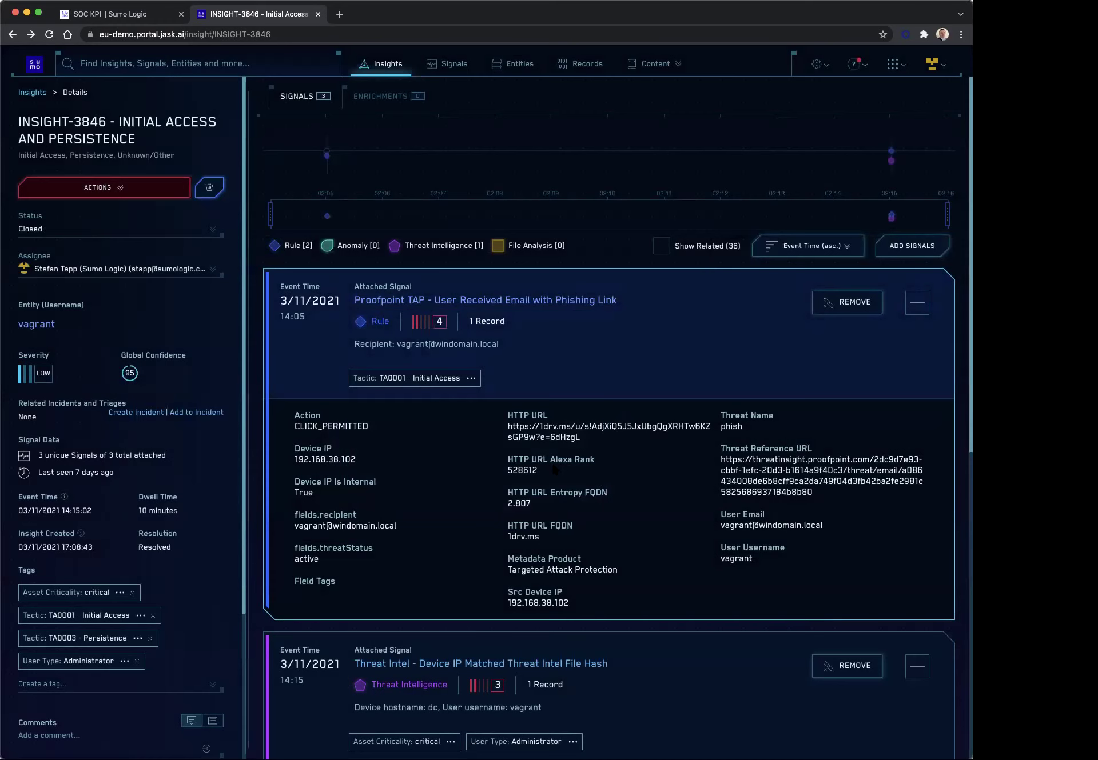
# Open INSIGHT-3790 from the Tier 3 column of the insights board and read through its four attached signals.
pyautogui.click(382, 67)
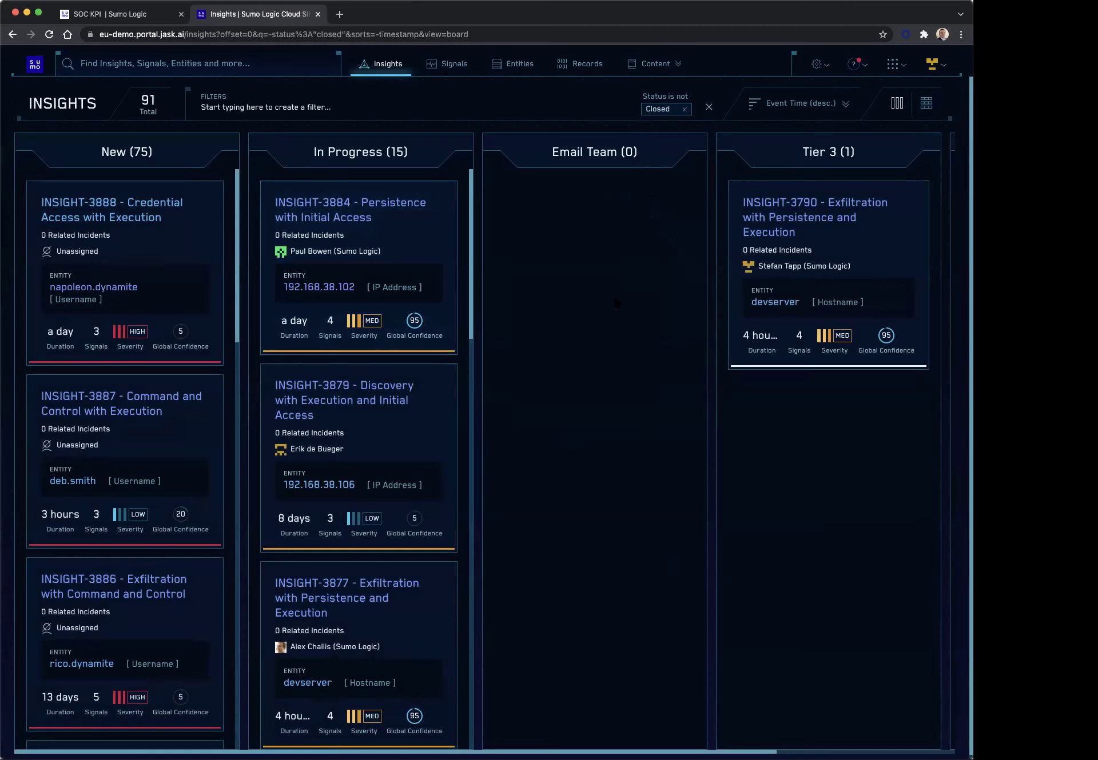
pyautogui.click(795, 211)
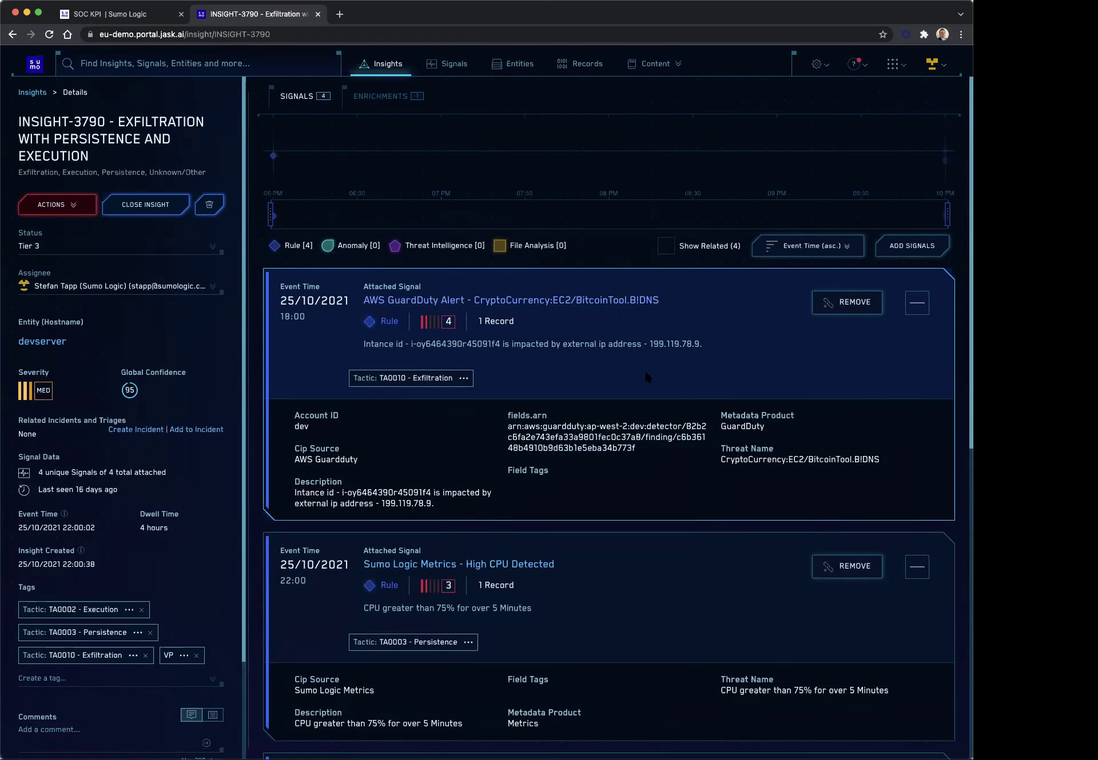
pyautogui.scroll(-3, 644, 369)
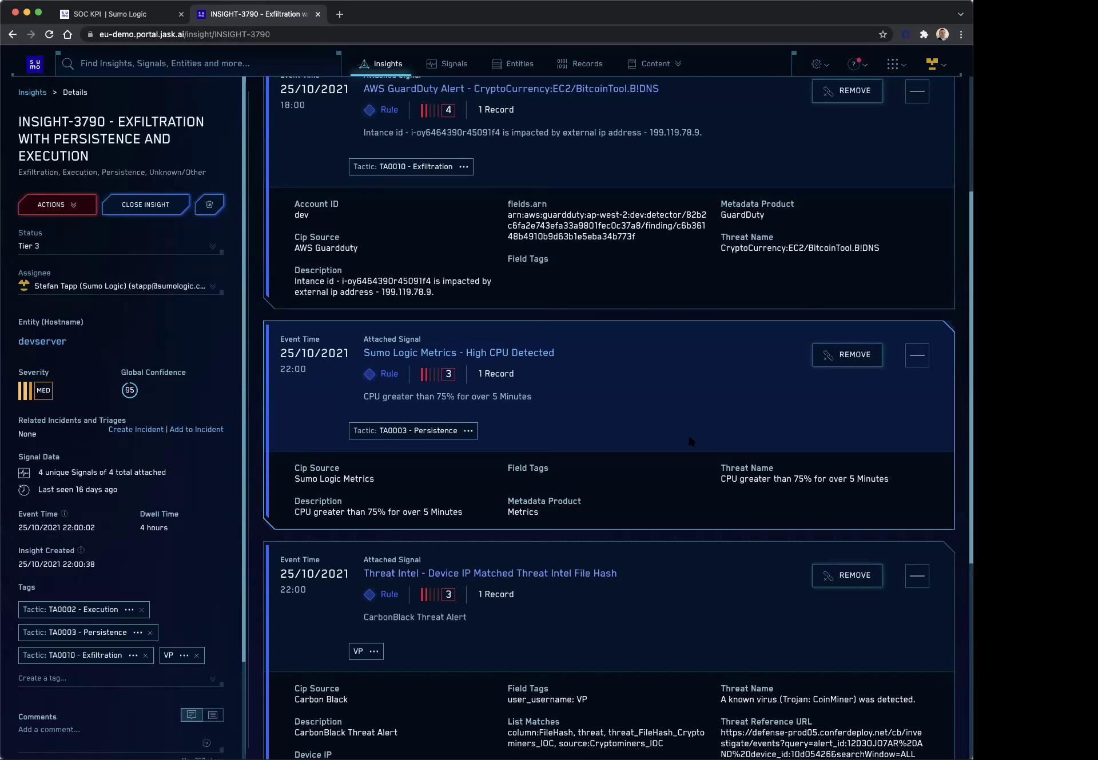
pyautogui.scroll(-2, 691, 441)
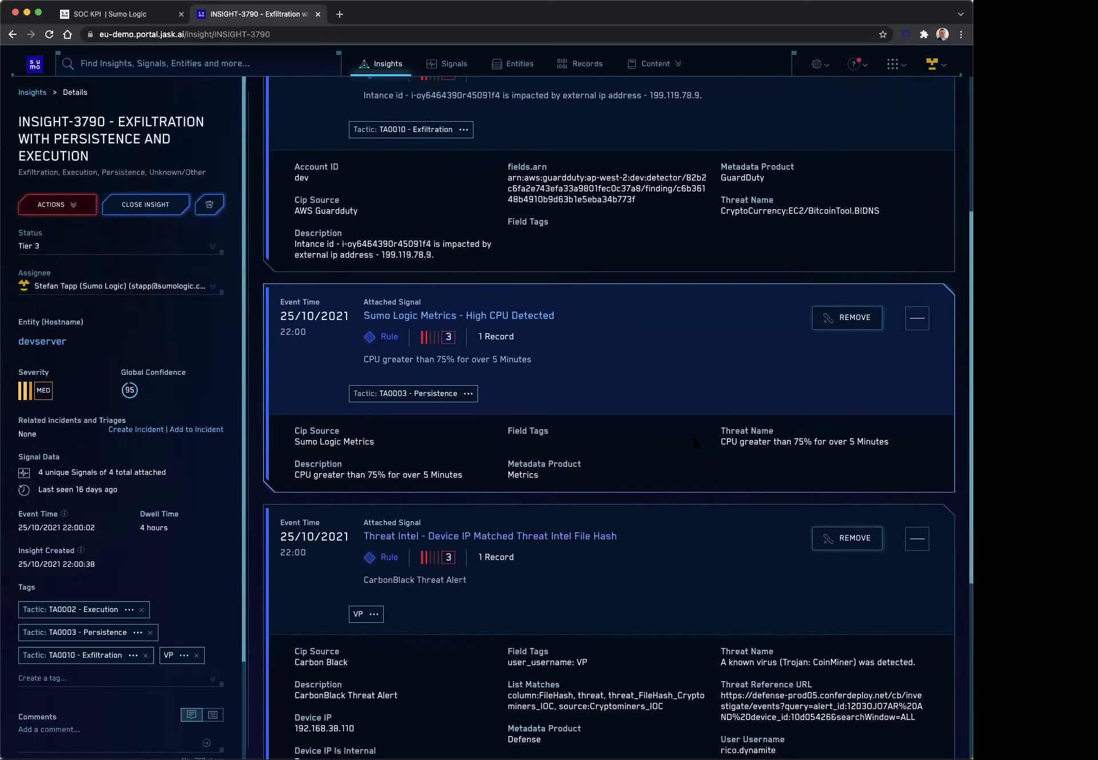
pyautogui.scroll(-4, 694, 443)
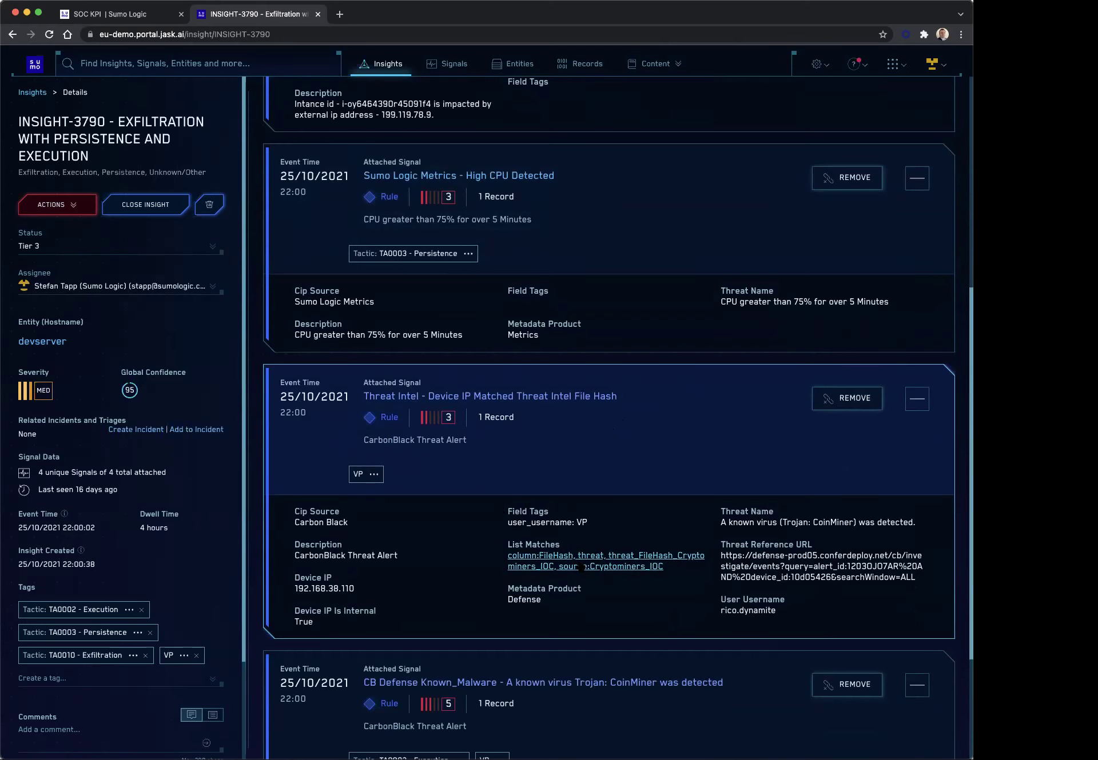
pyautogui.scroll(-3, 580, 568)
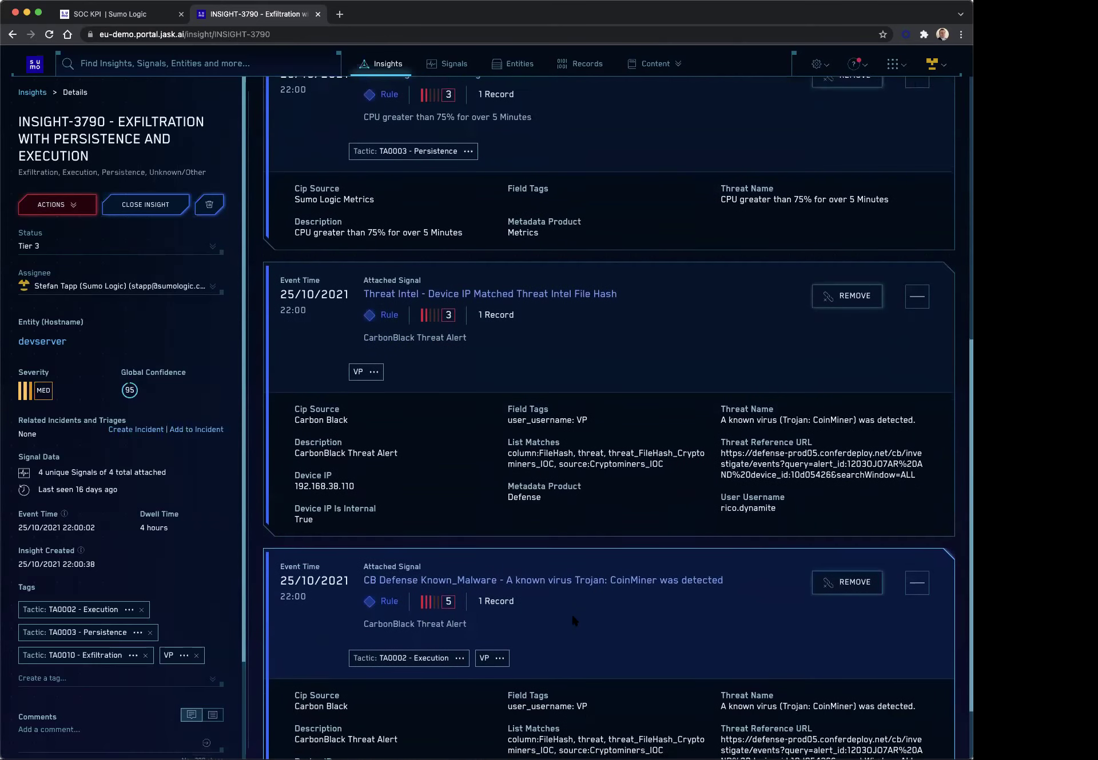
pyautogui.scroll(-1, 572, 617)
pyautogui.scroll(-1, 724, 598)
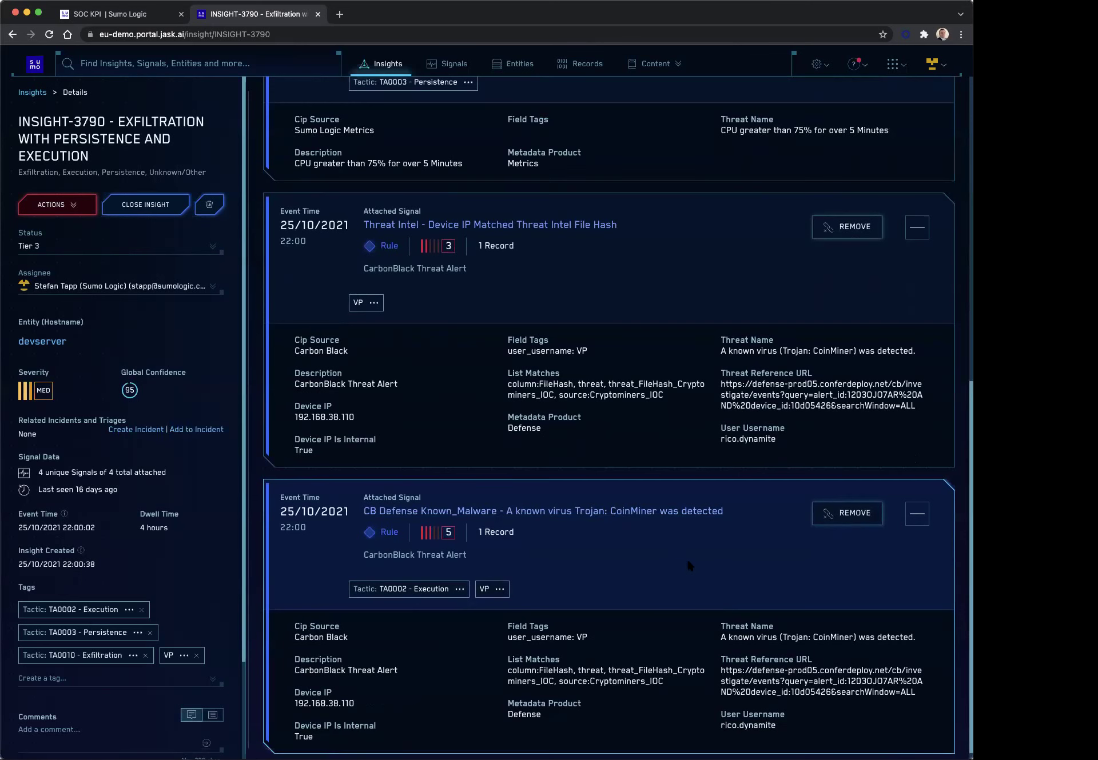
pyautogui.scroll(-1, 689, 565)
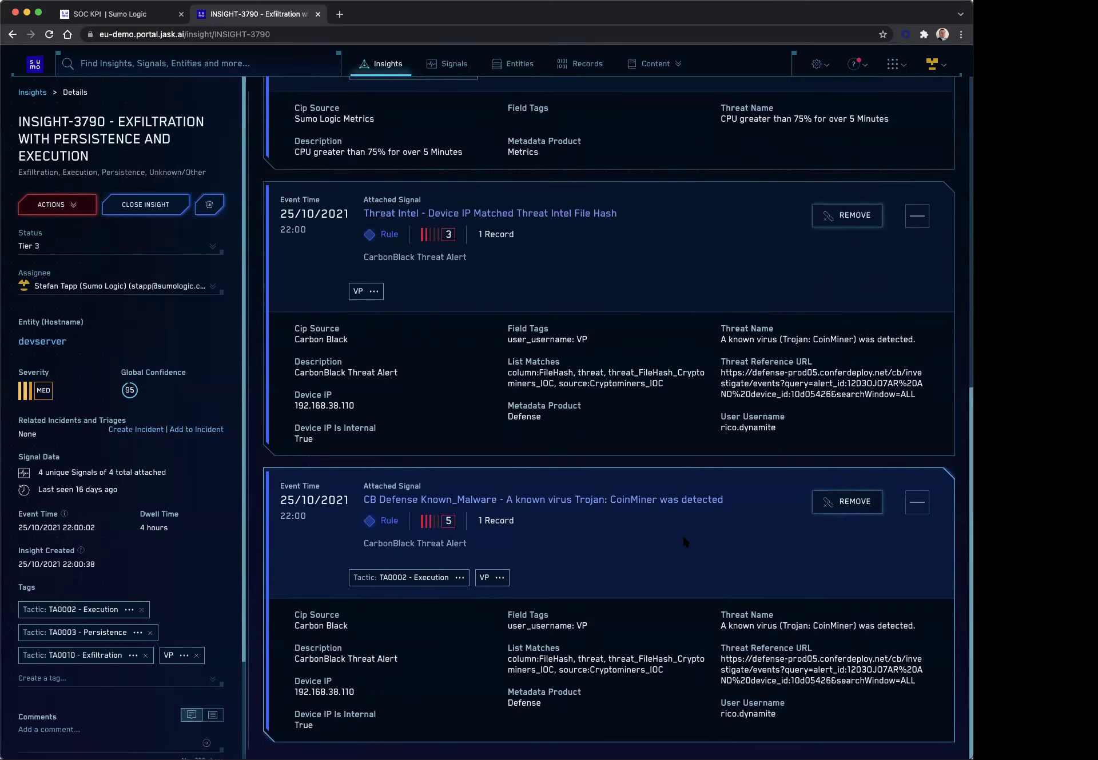
# Retrace the INSIGHT-3790 signals for devserver from the AWS GuardDuty cryptocurrency alert through to the CB Defense CoinMiner detection.
pyautogui.moveTo(37, 345)
pyautogui.scroll(8, 591, 511)
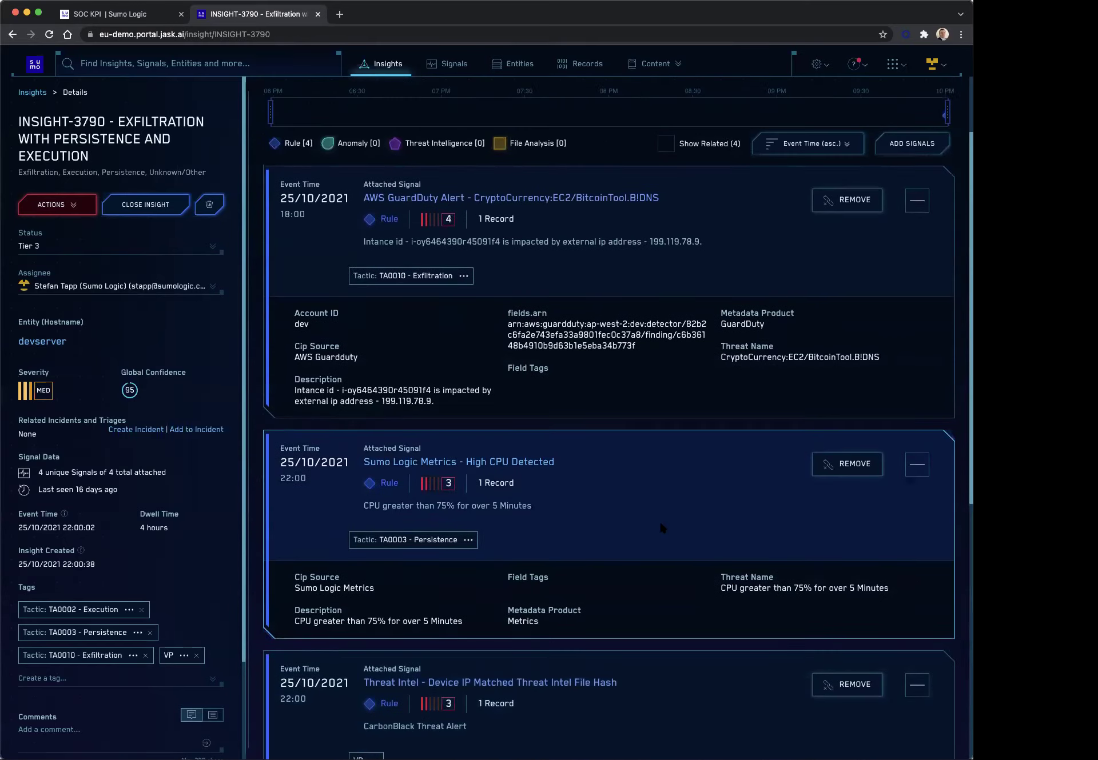
pyautogui.scroll(2, 658, 520)
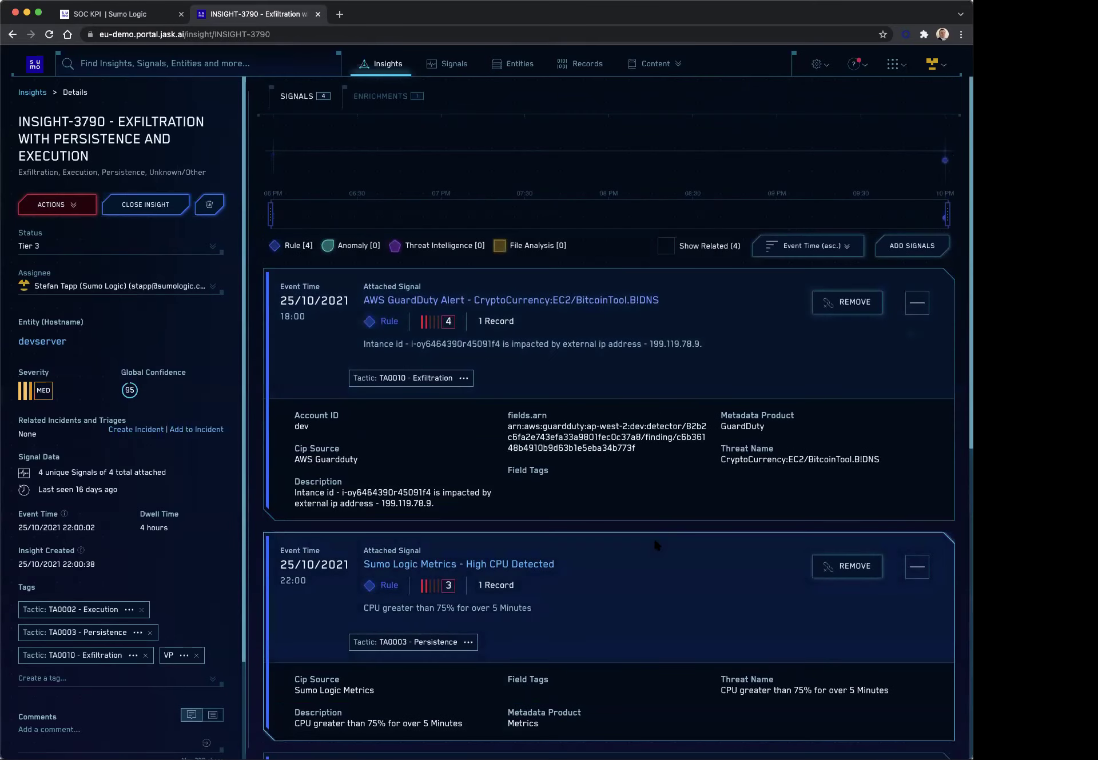
pyautogui.scroll(-2, 655, 545)
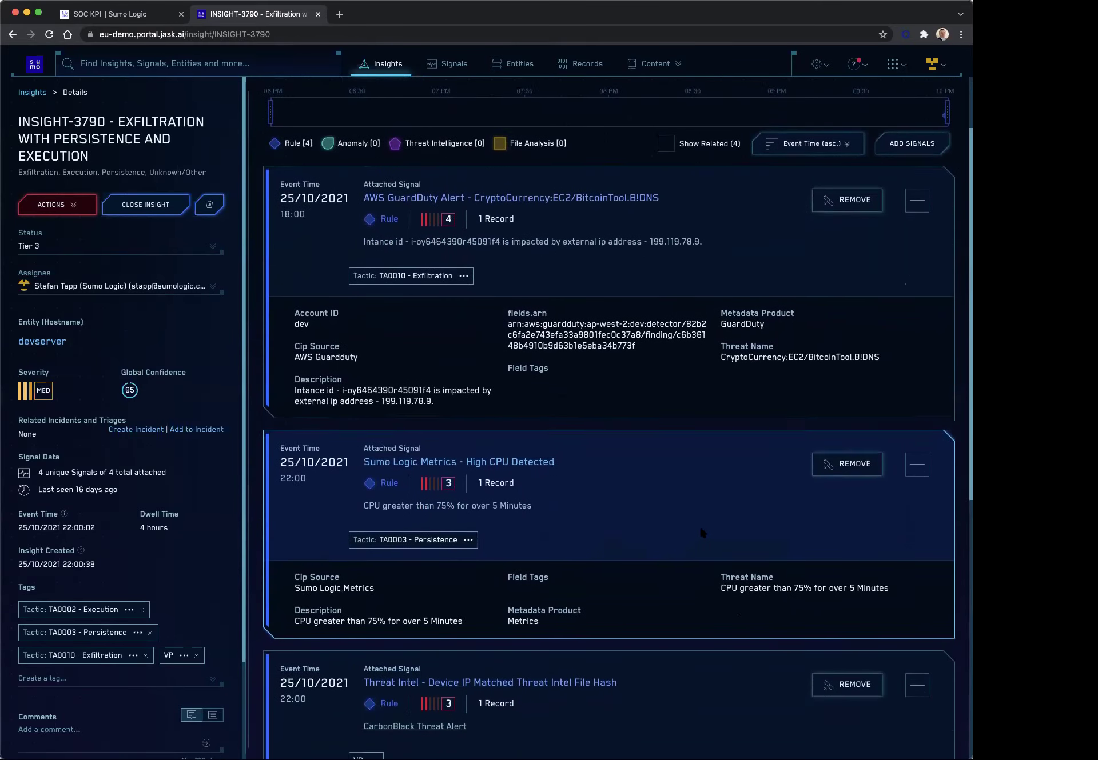
pyautogui.scroll(-7, 702, 533)
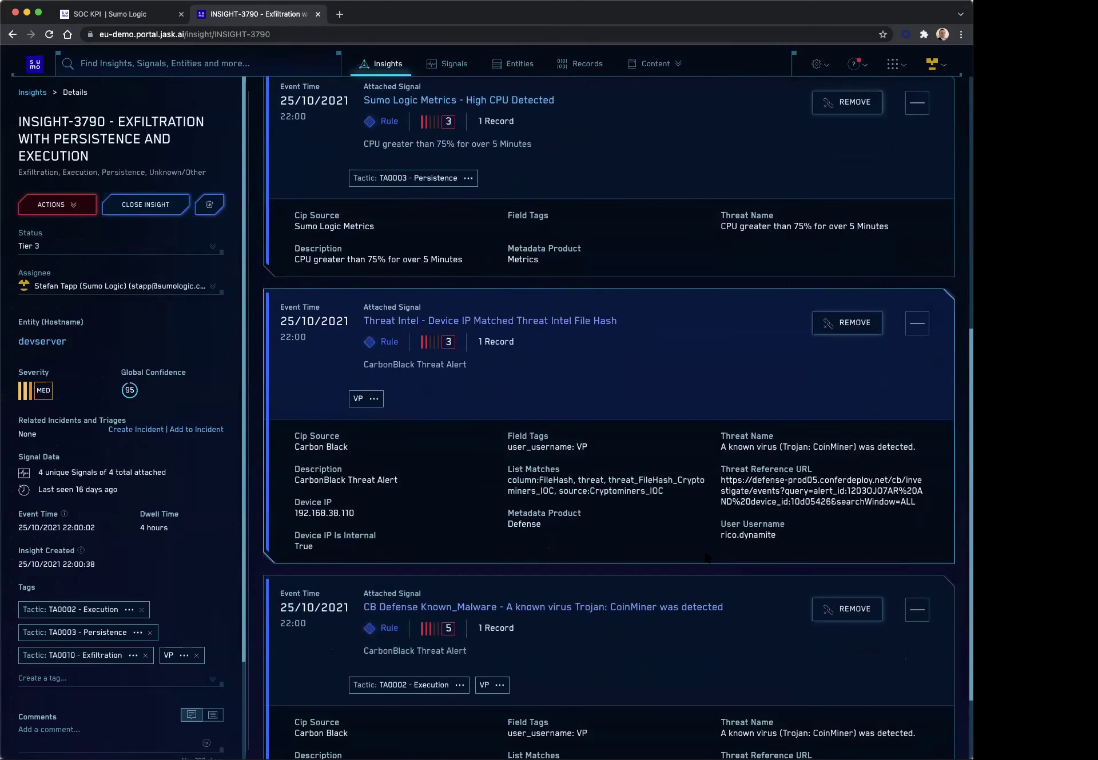
pyautogui.scroll(-2, 708, 557)
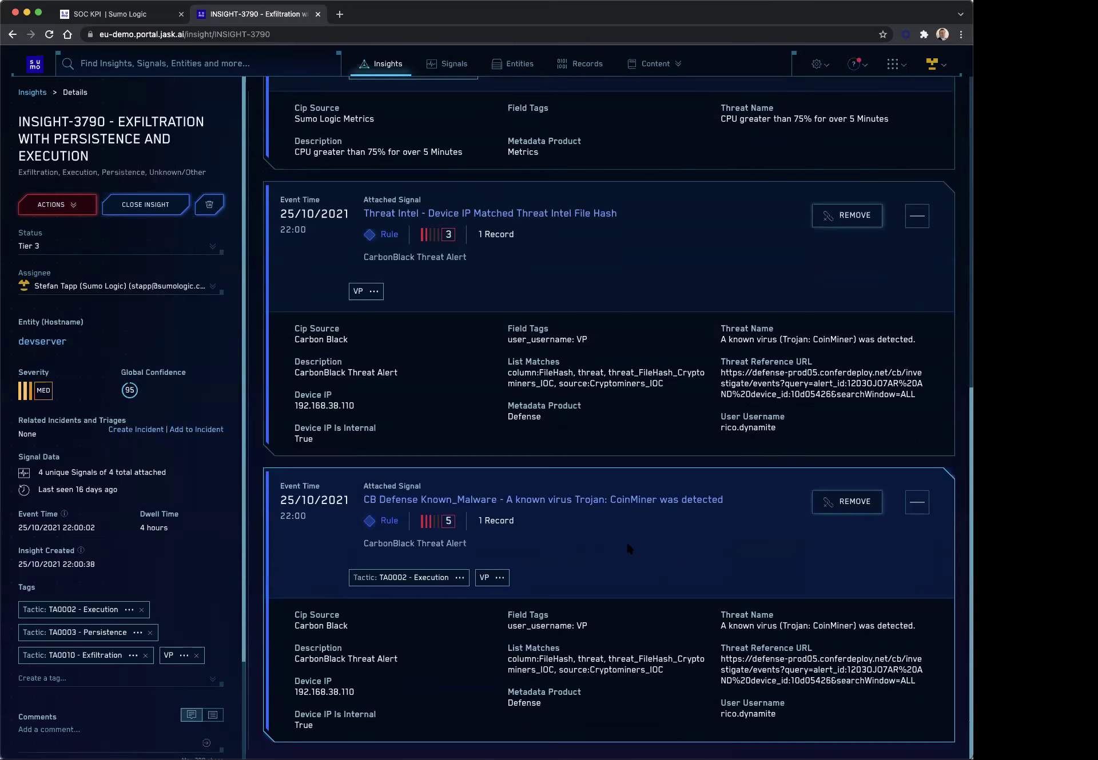
# Compare the GuardDuty, High CPU and Threat Intel file hash signals of INSIGHT-3790, including their list matches and threat details.
pyautogui.scroll(2, 626, 540)
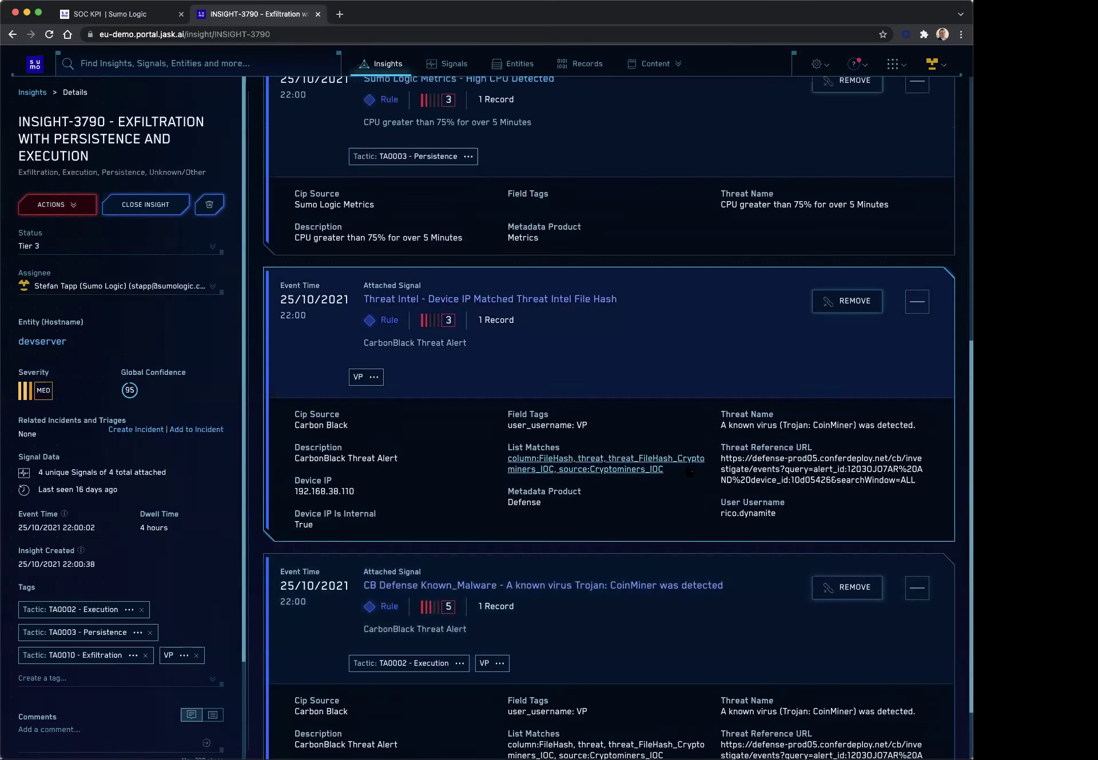
pyautogui.scroll(1, 677, 480)
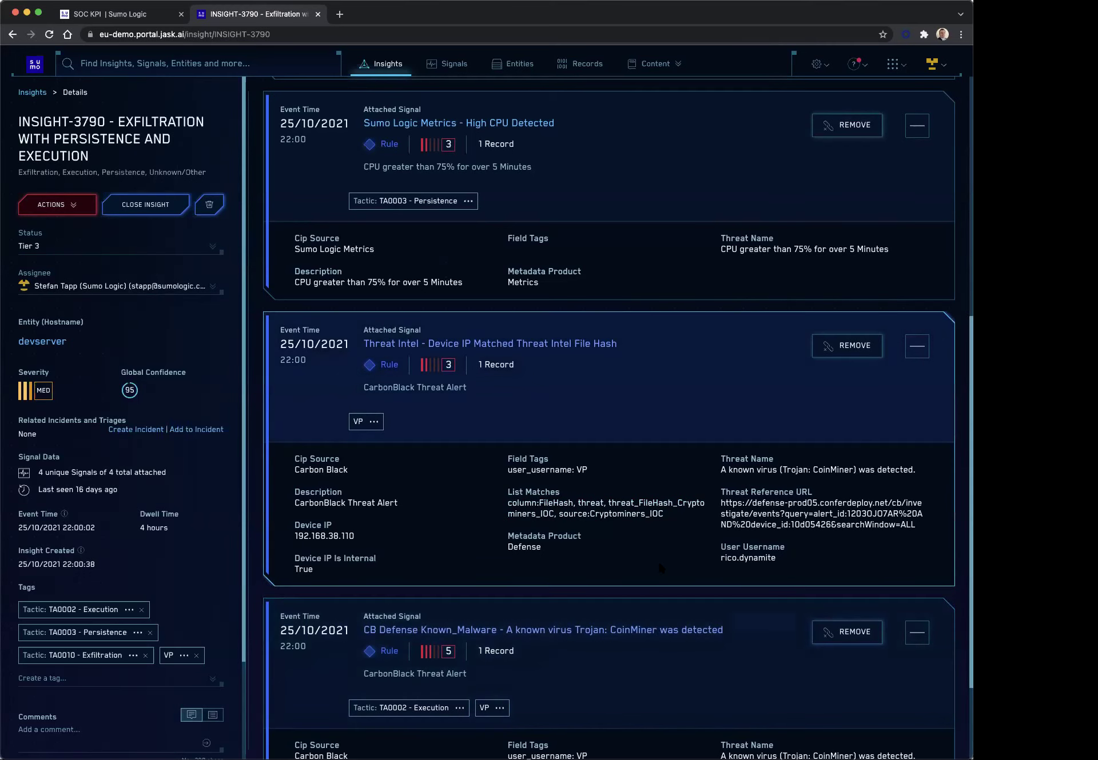
pyautogui.scroll(5, 715, 579)
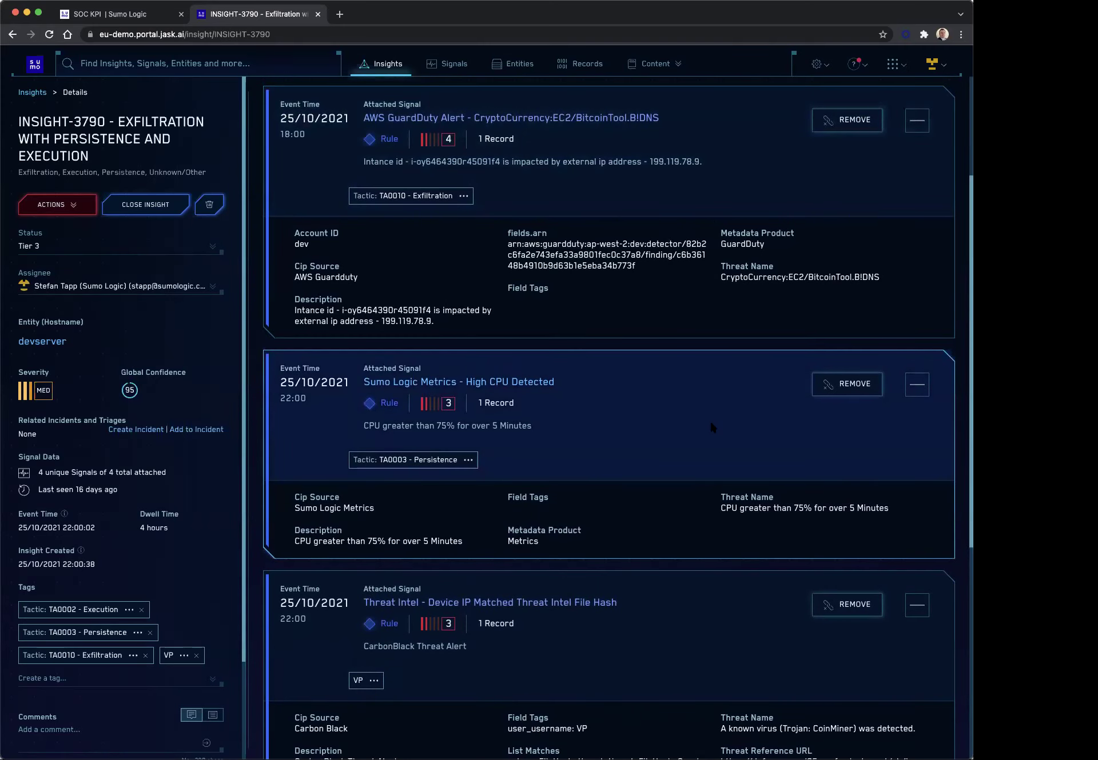
pyautogui.scroll(-2, 711, 423)
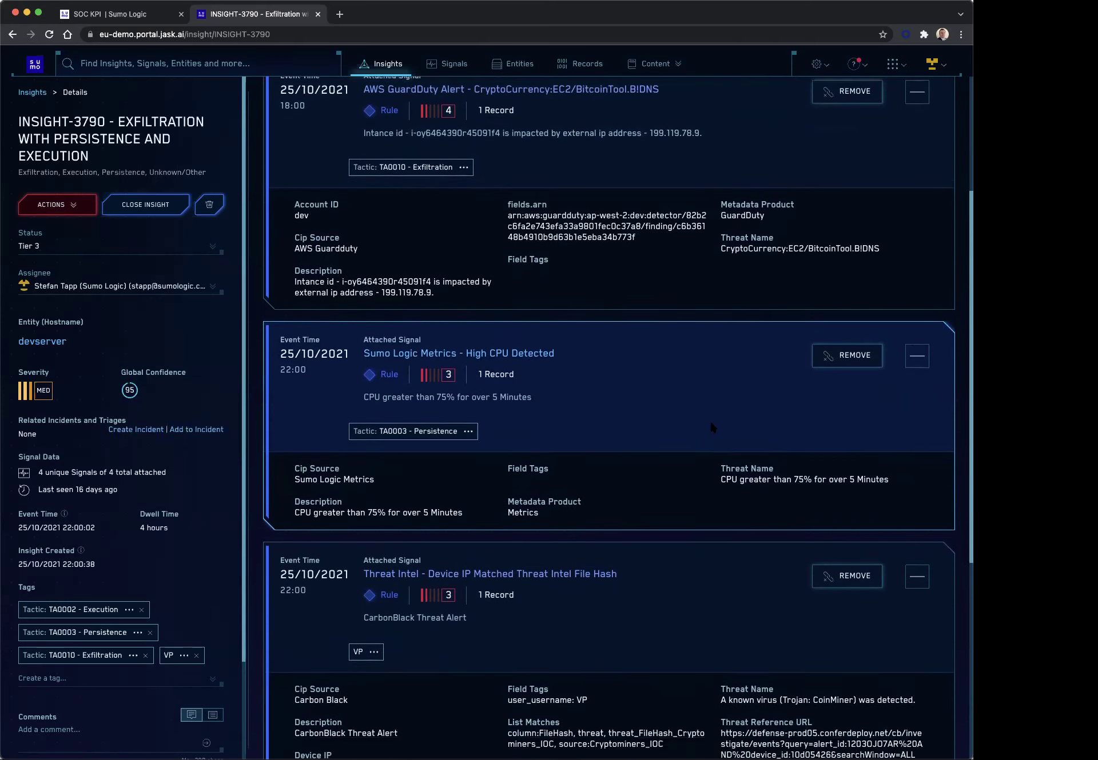
pyautogui.scroll(-1, 713, 428)
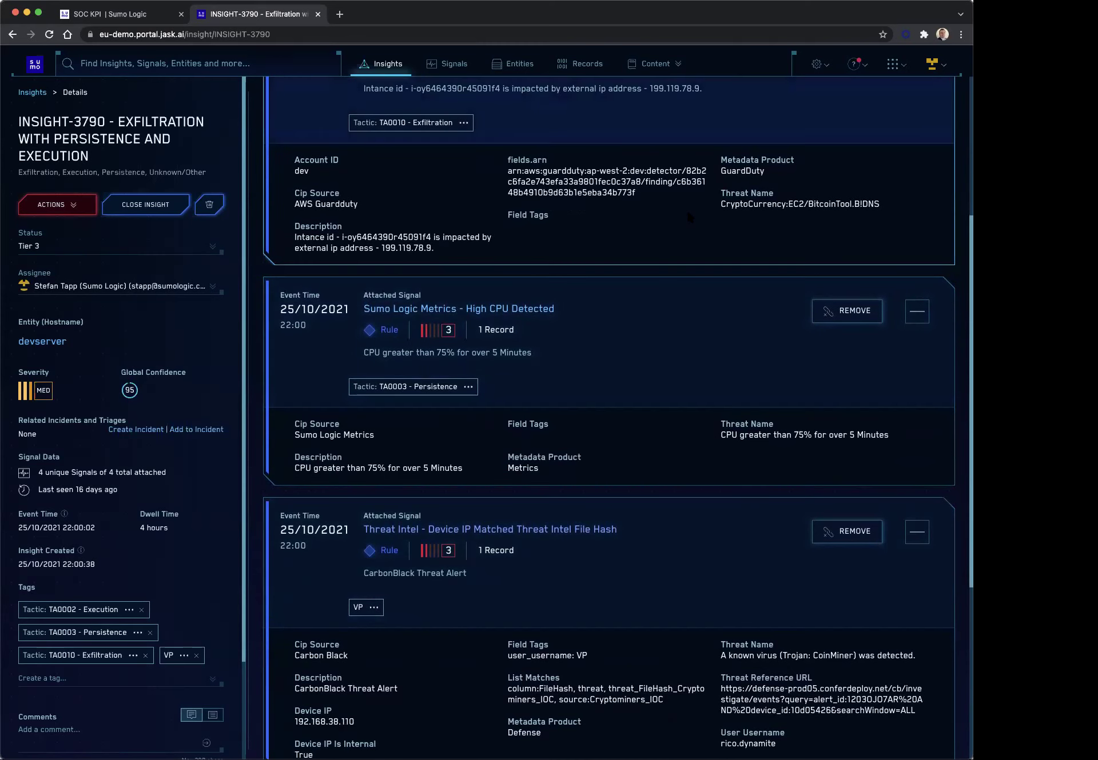
pyautogui.scroll(1, 690, 288)
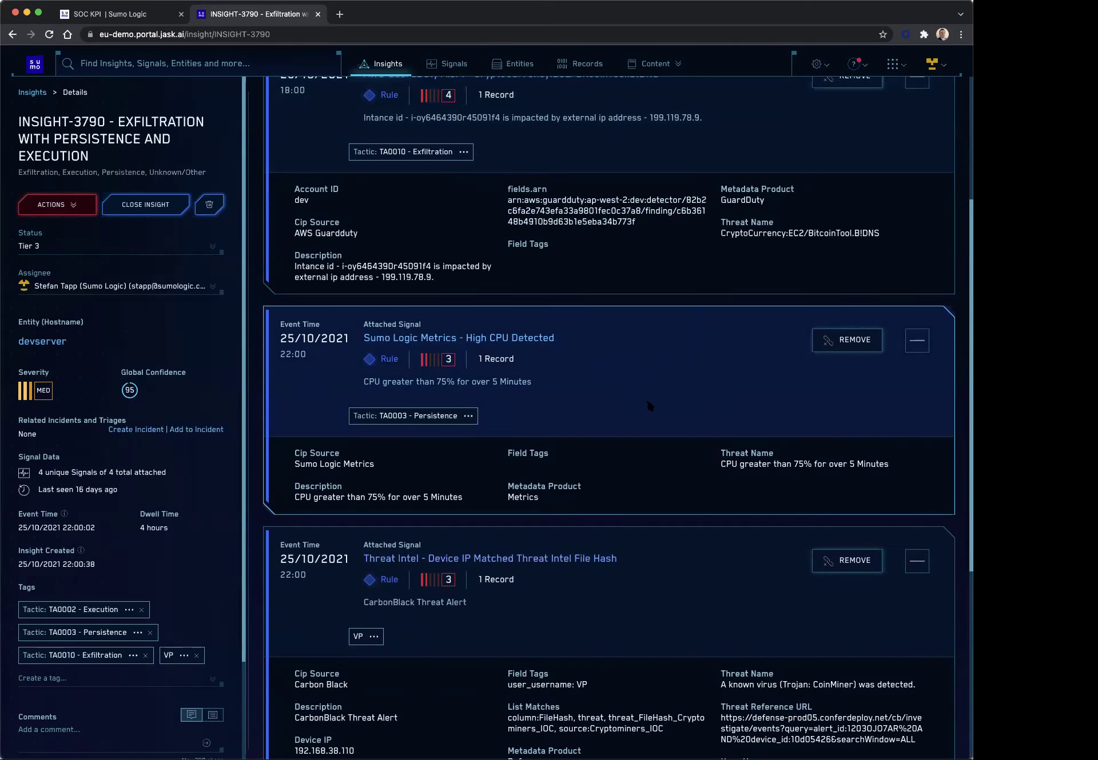
pyautogui.scroll(-5, 648, 405)
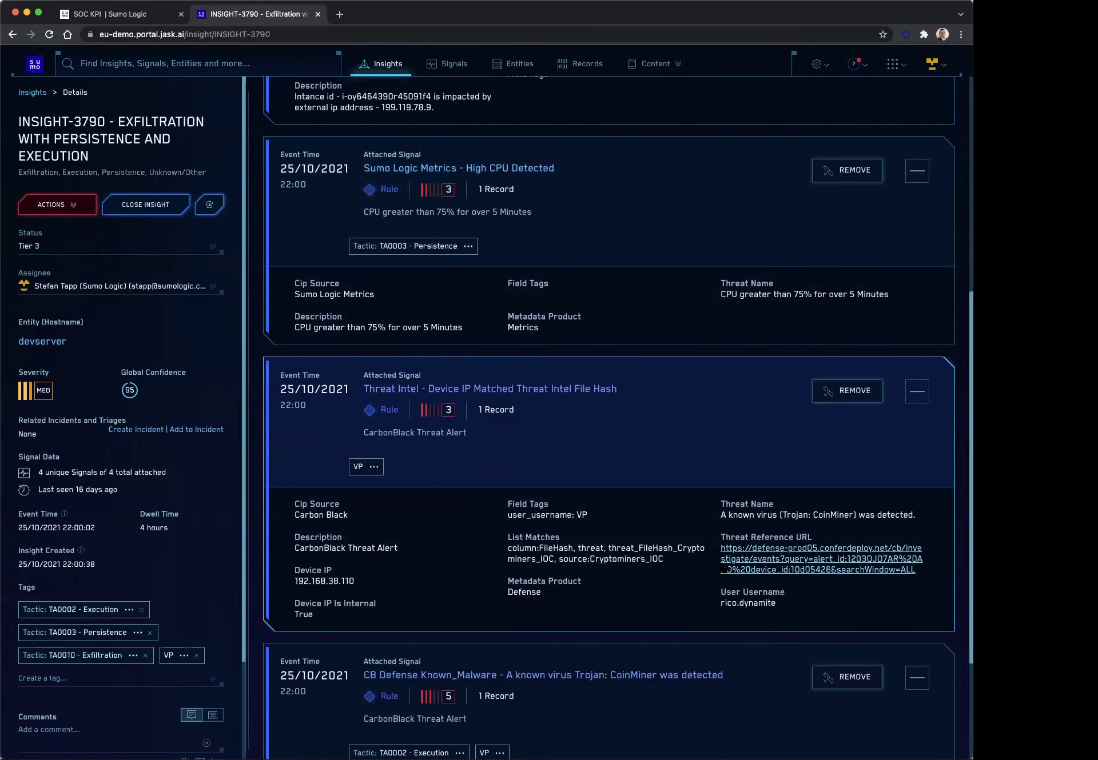
pyautogui.scroll(1, 681, 658)
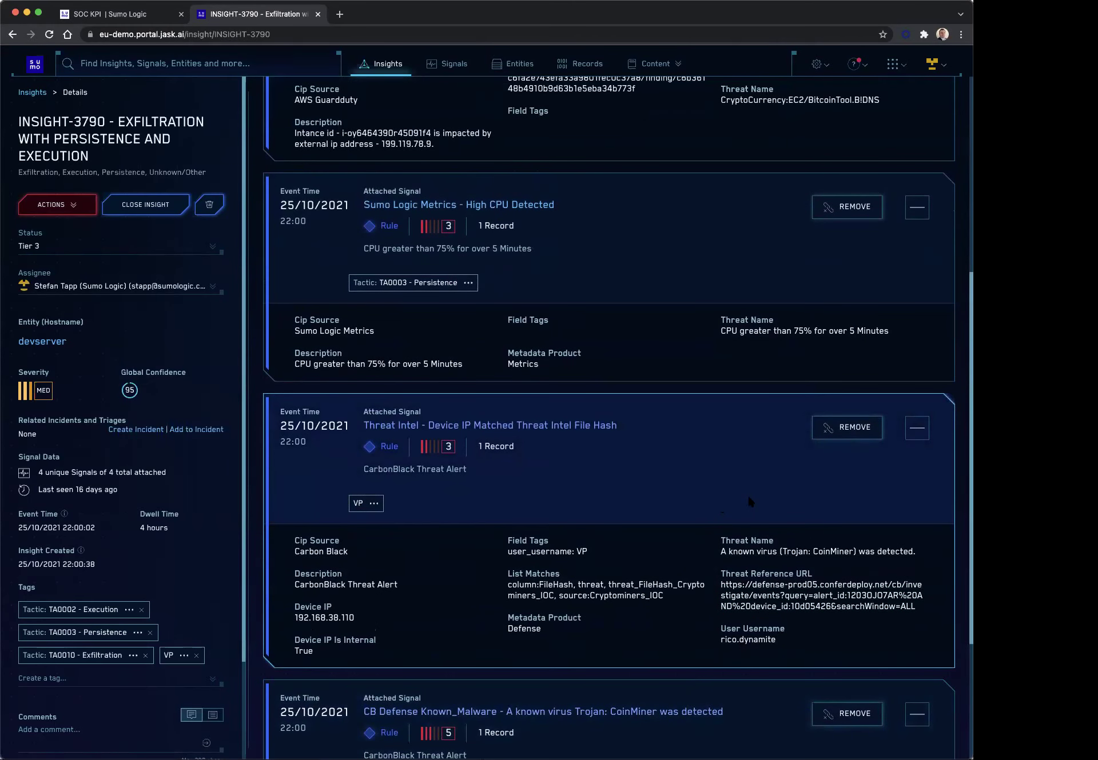
# Review the GuardDuty signal and signal timeline of INSIGHT-3790 once more and return to the insights board.
pyautogui.scroll(8, 748, 499)
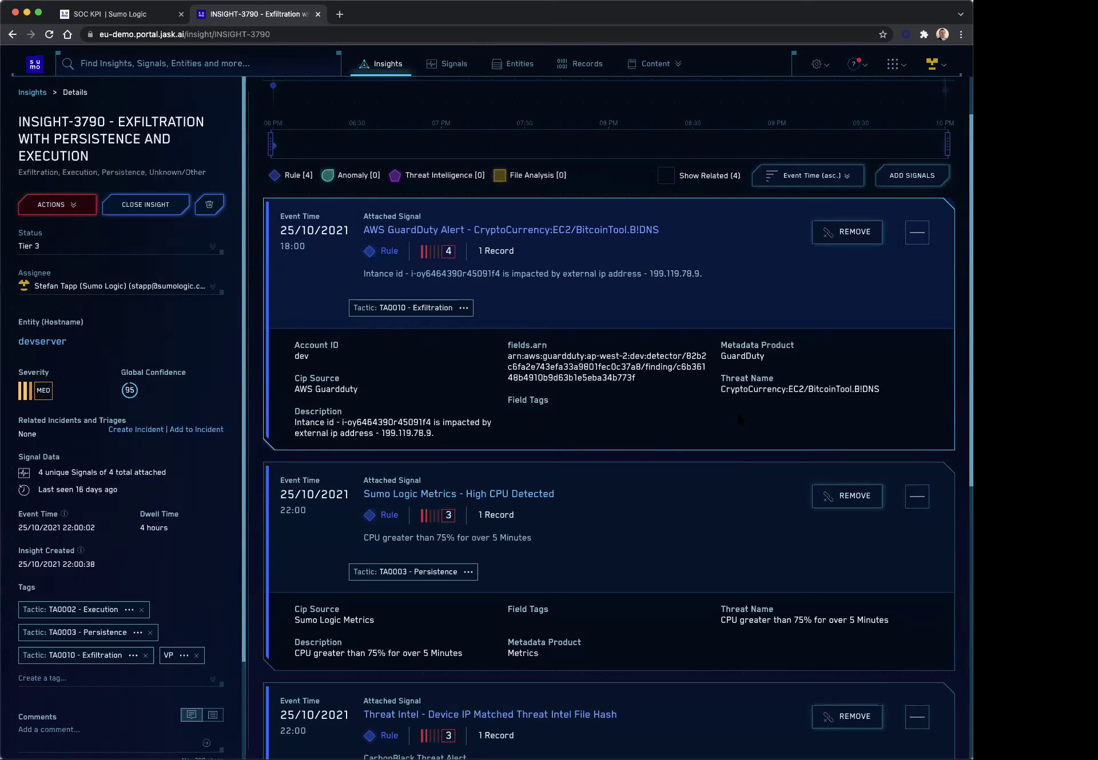
pyautogui.scroll(2, 709, 412)
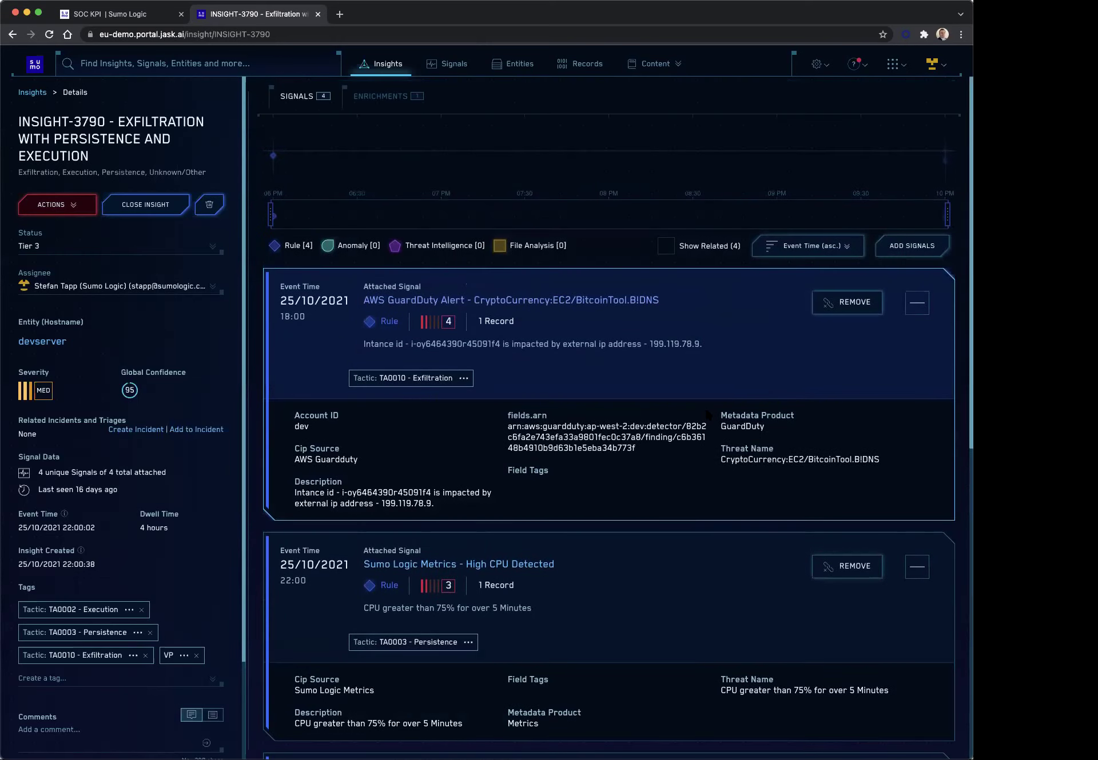
pyautogui.click(380, 66)
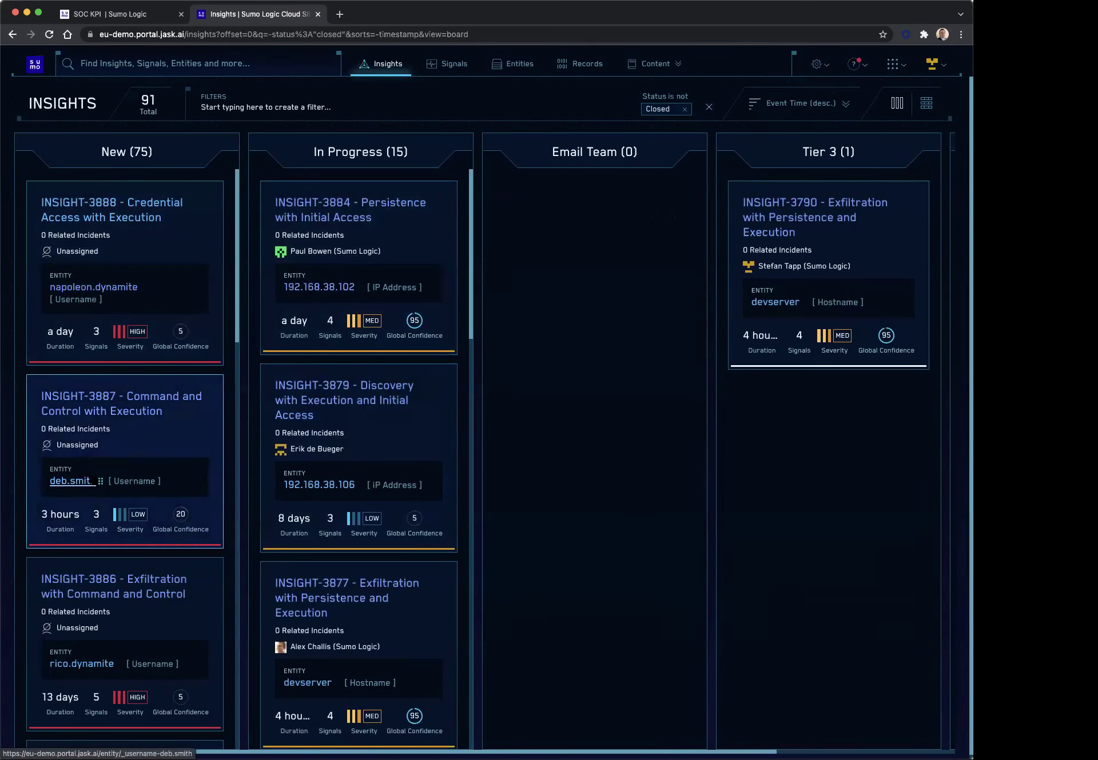
# Open the vagrant entity from the entities sorted by activity score and read through its current-state signals.
pyautogui.click(522, 65)
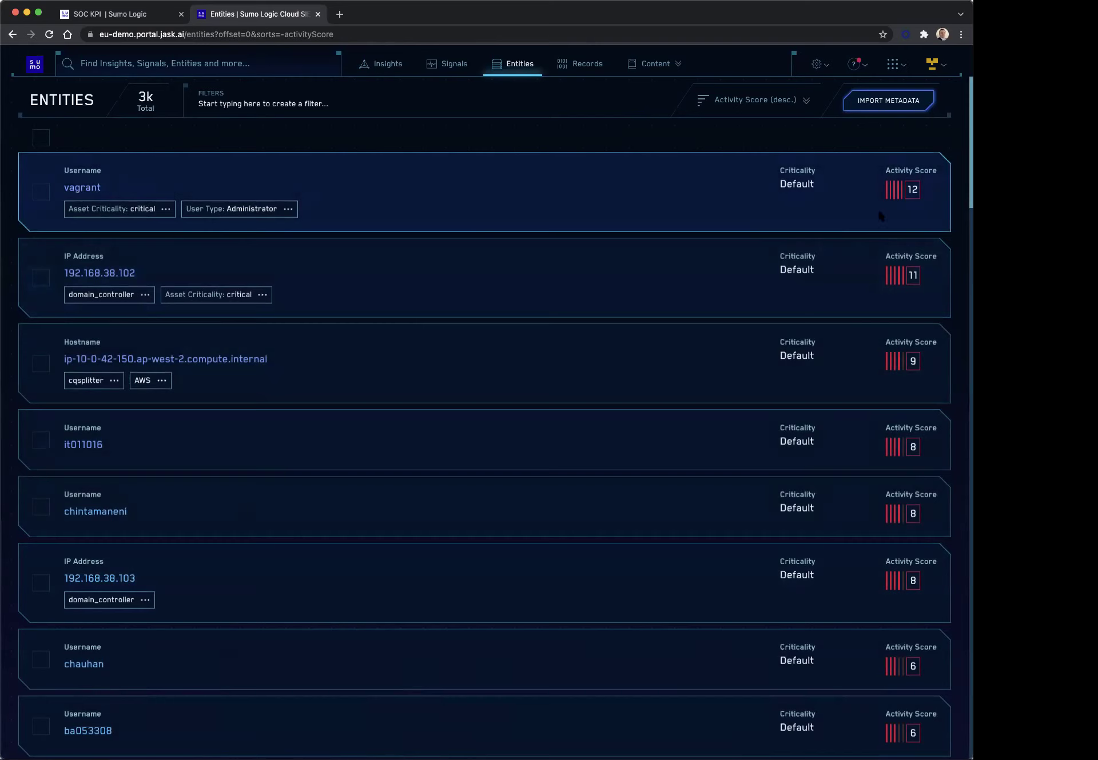
pyautogui.click(91, 188)
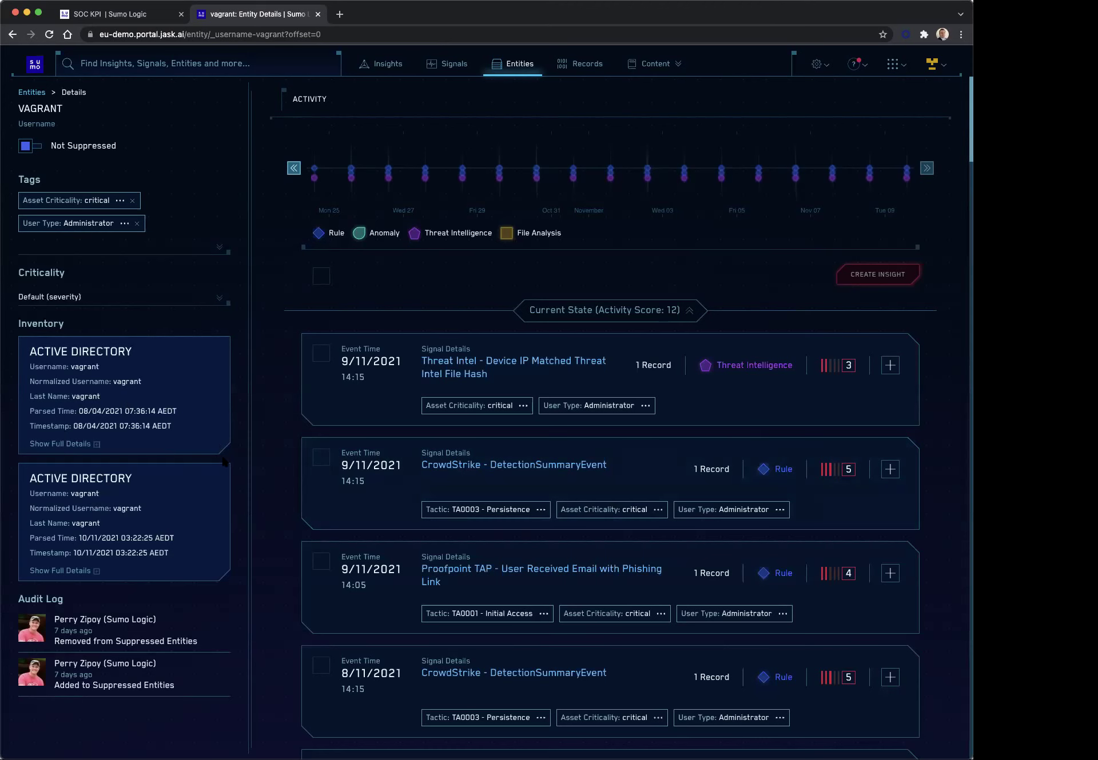
pyautogui.scroll(-2, 598, 401)
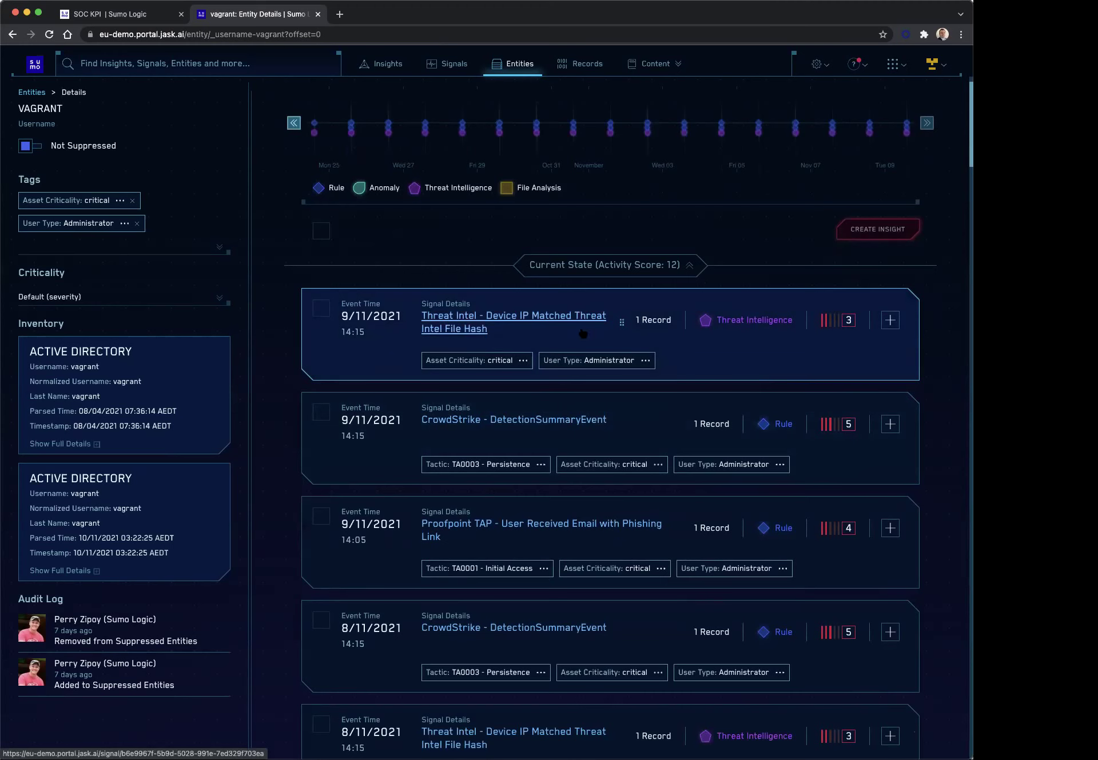
pyautogui.scroll(-1, 560, 334)
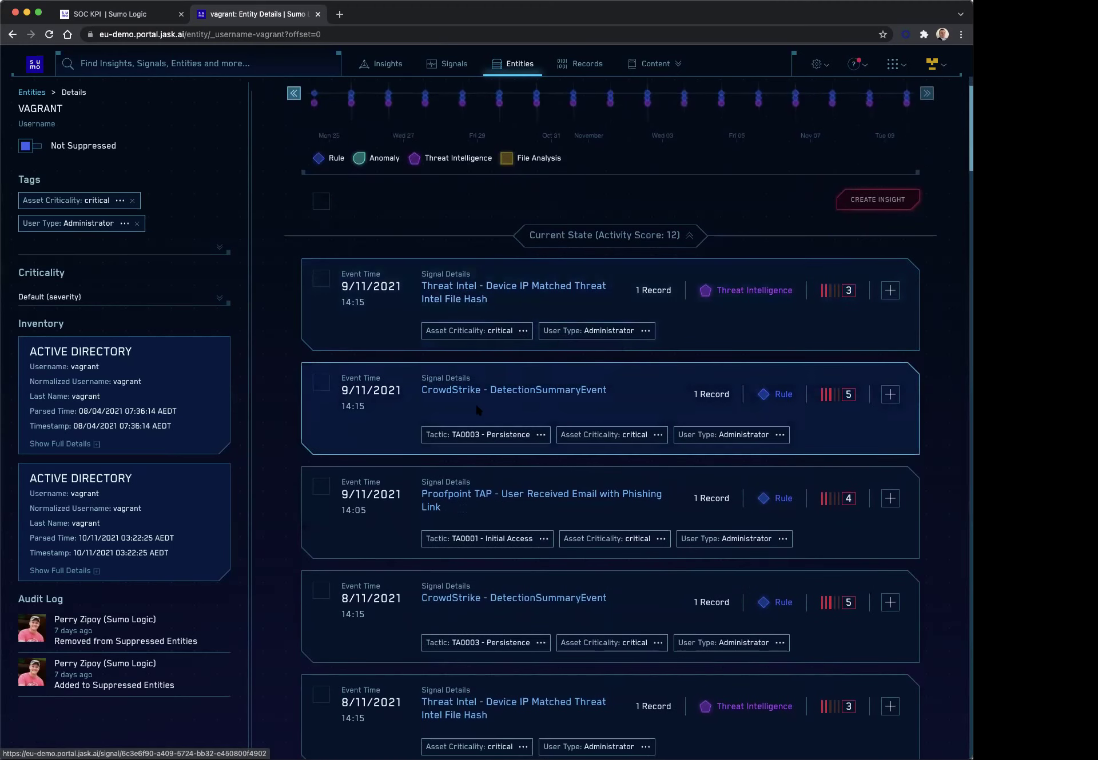
pyautogui.scroll(-1, 600, 422)
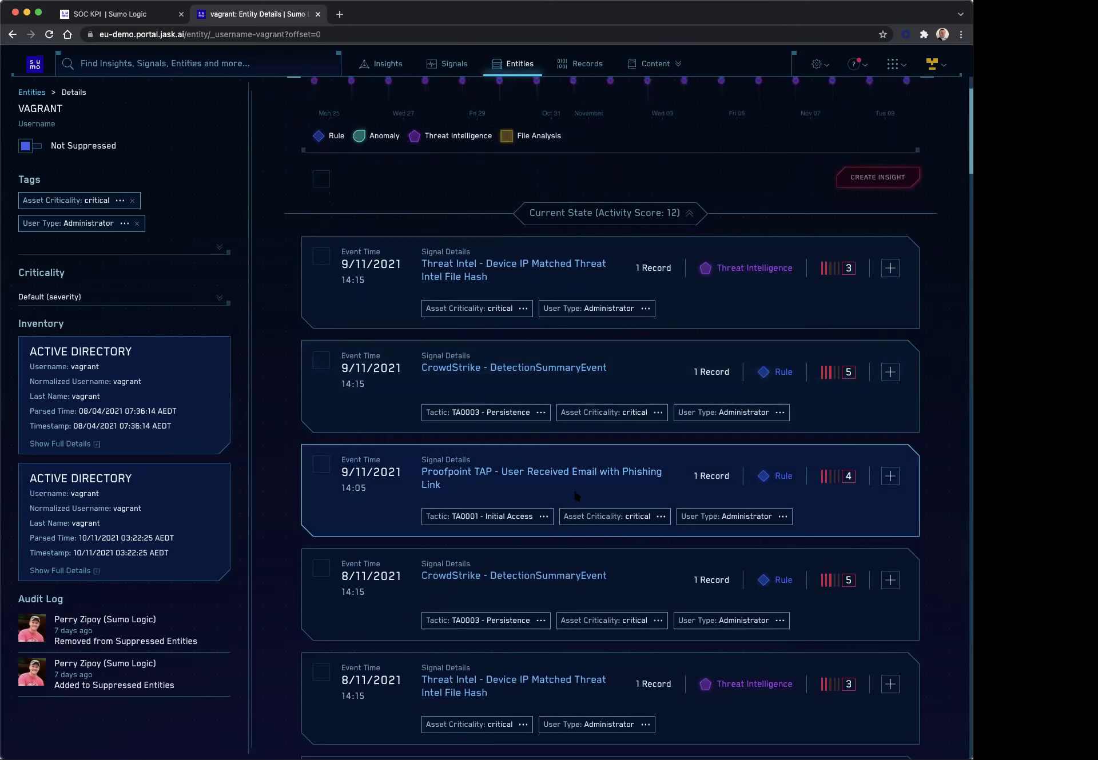
pyautogui.scroll(-2, 576, 495)
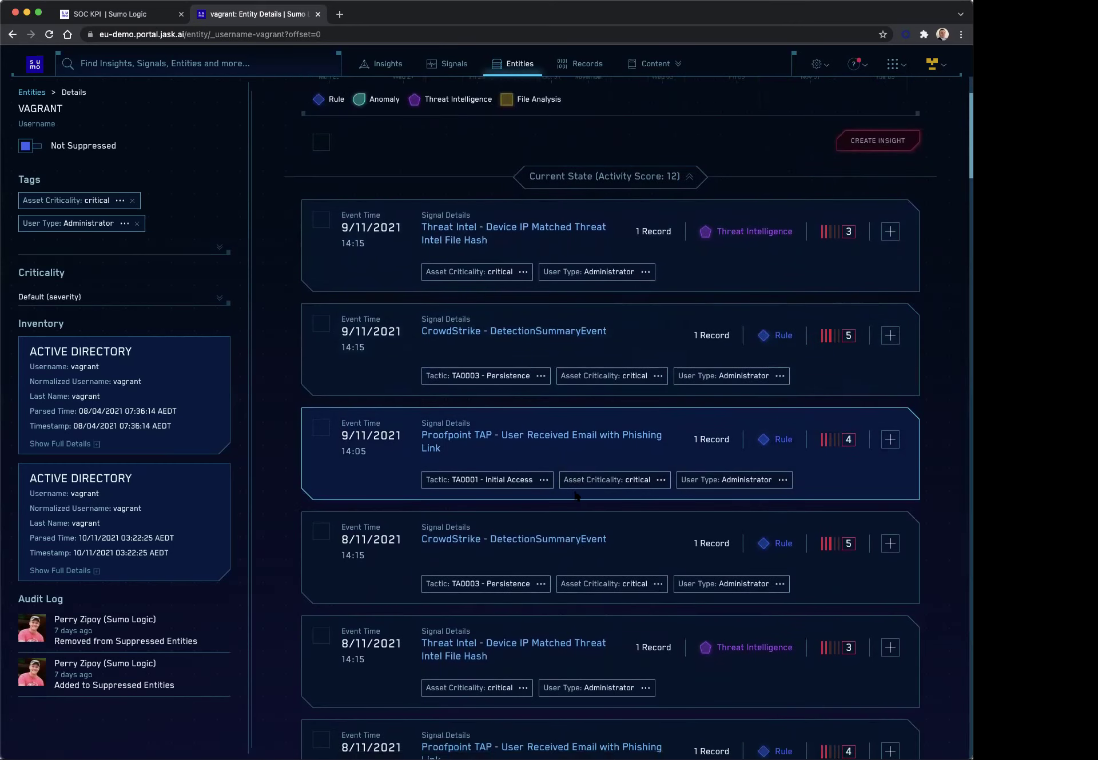
# Examine the vagrant entity's activity timeline and the available criticality levels, leaving the criticality selection as it is.
pyautogui.scroll(5, 577, 496)
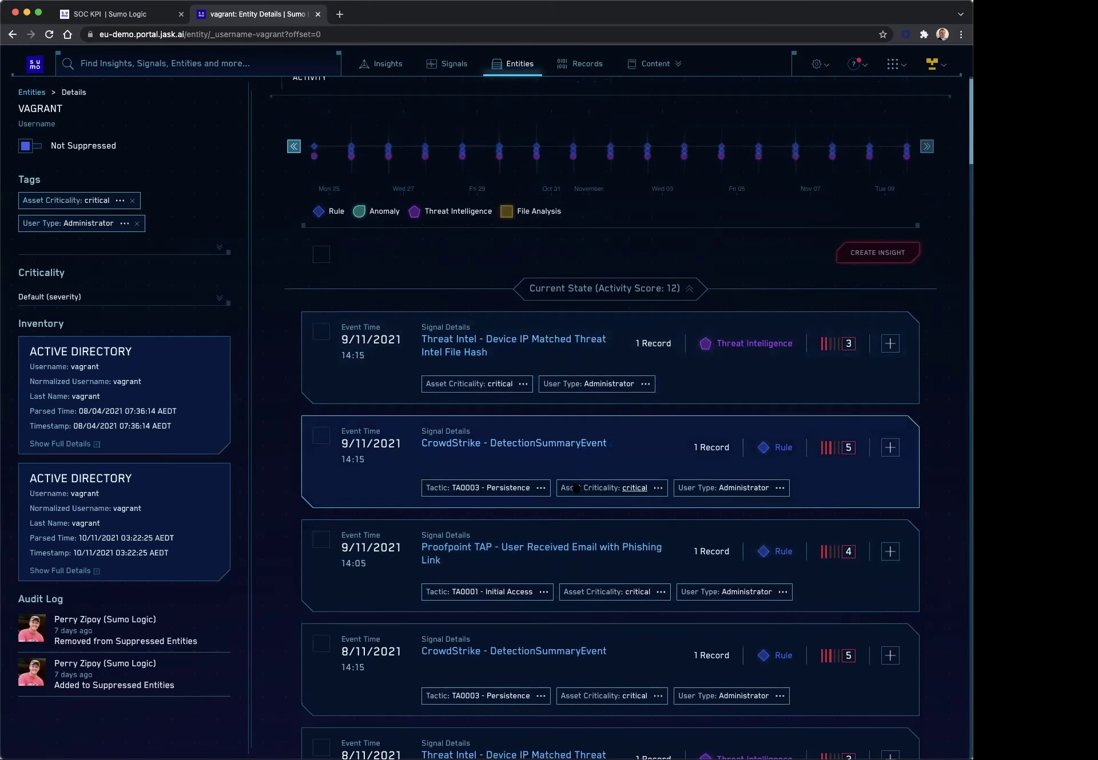
pyautogui.scroll(1, 575, 496)
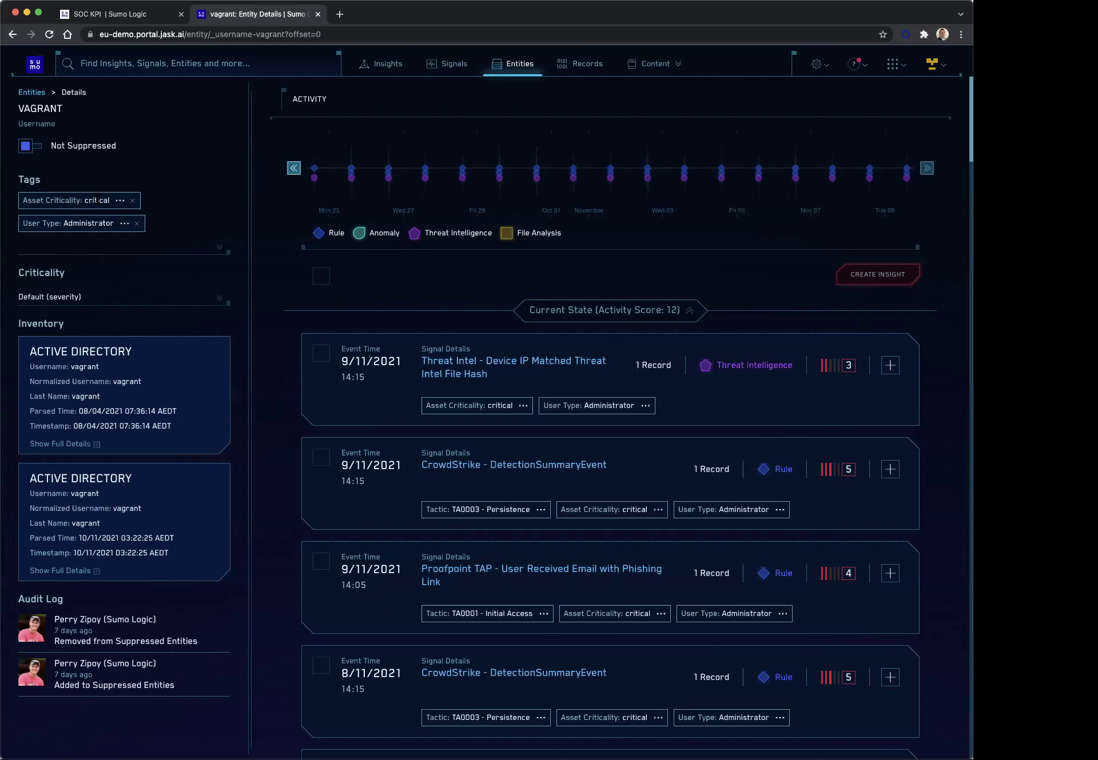
pyautogui.click(219, 303)
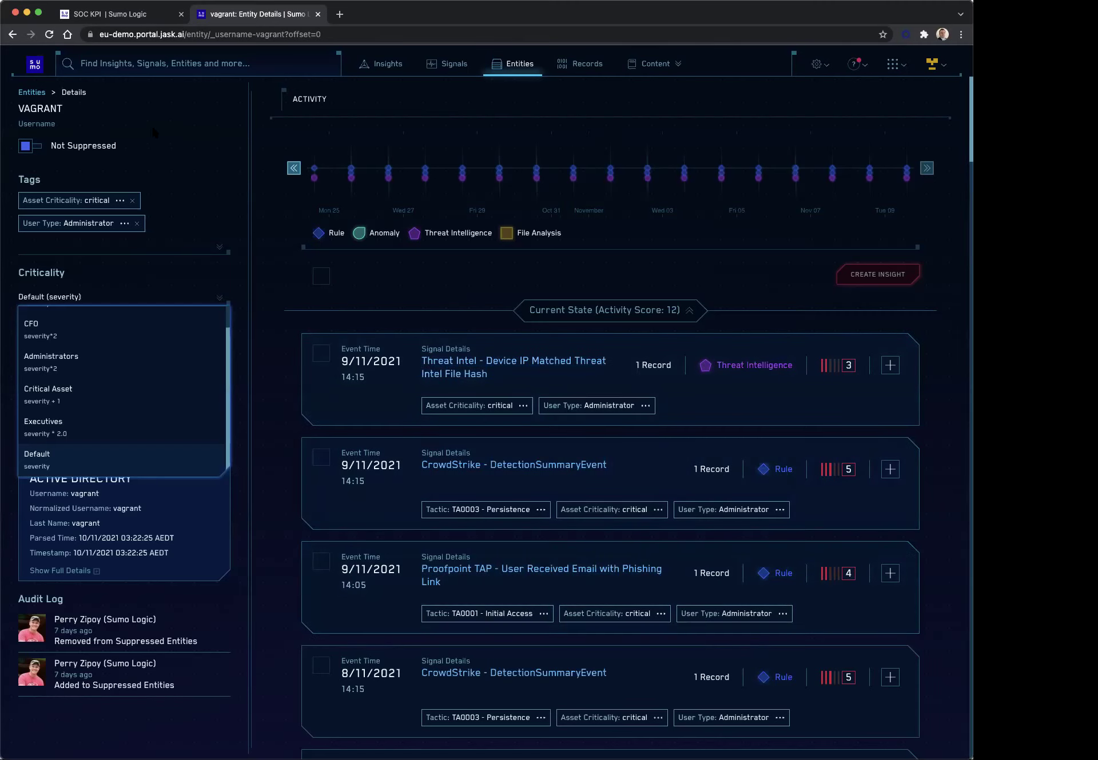
pyautogui.click(186, 112)
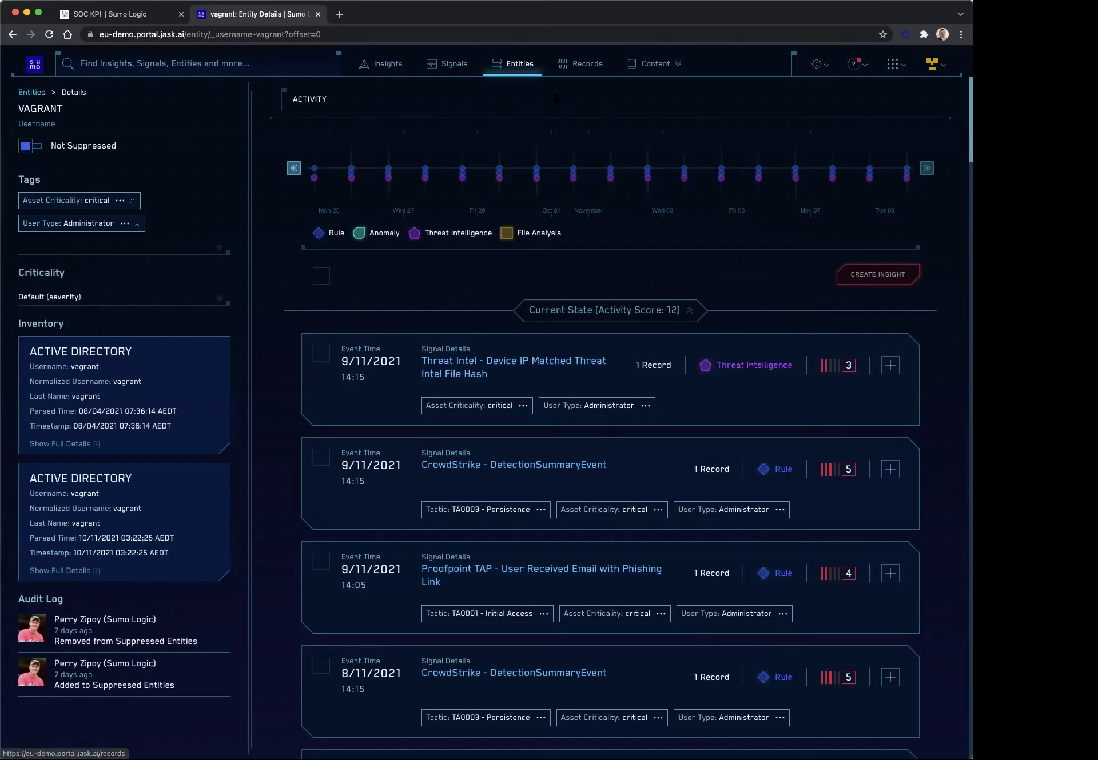
# Open the list of all signals and browse the unsuppressed entries from the past 7 days.
pyautogui.click(450, 64)
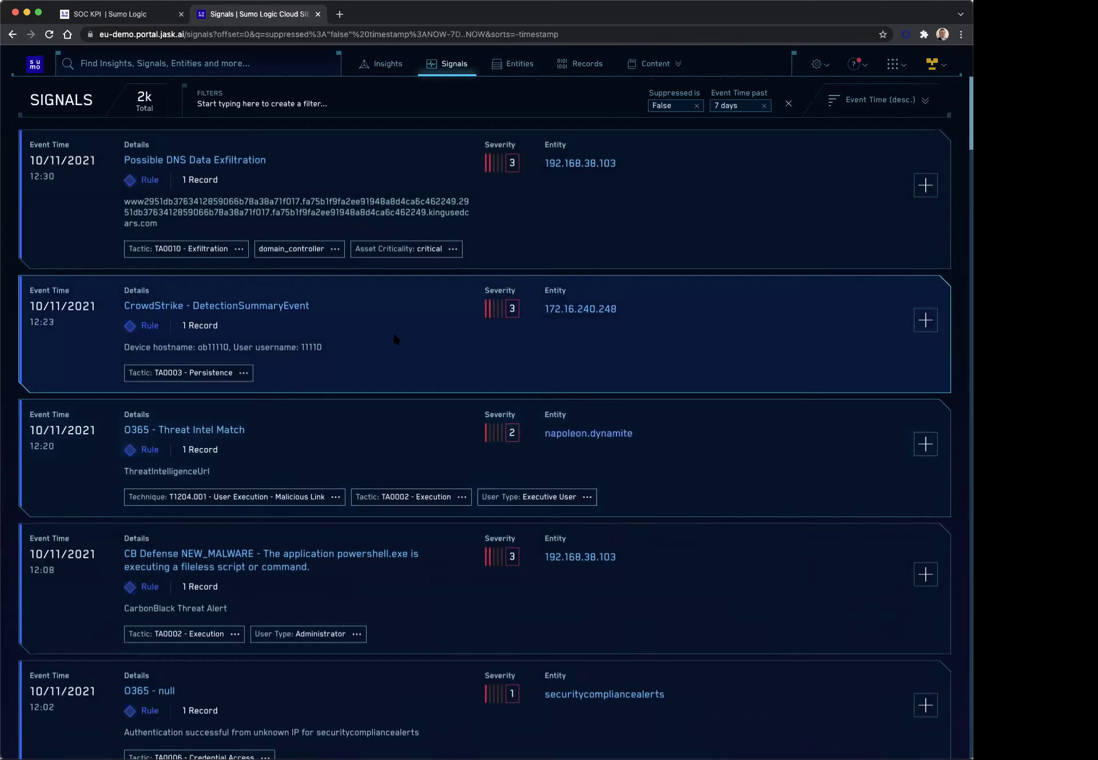
pyautogui.scroll(-3, 394, 342)
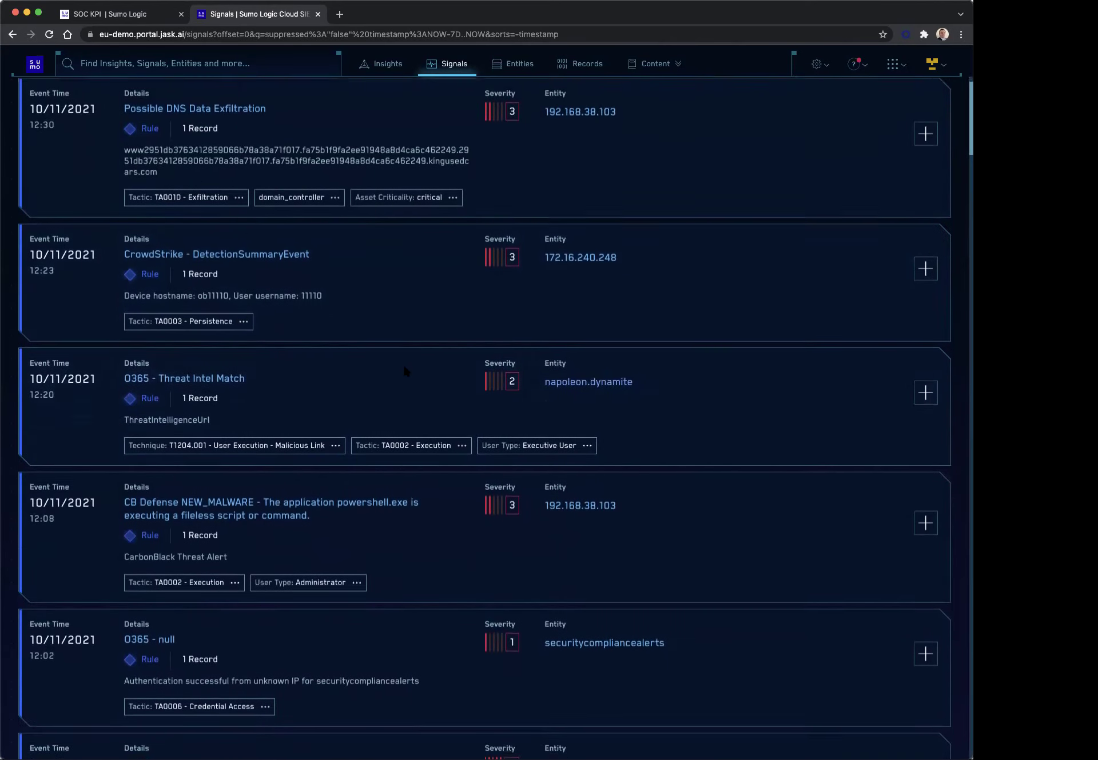
pyautogui.scroll(-2, 445, 452)
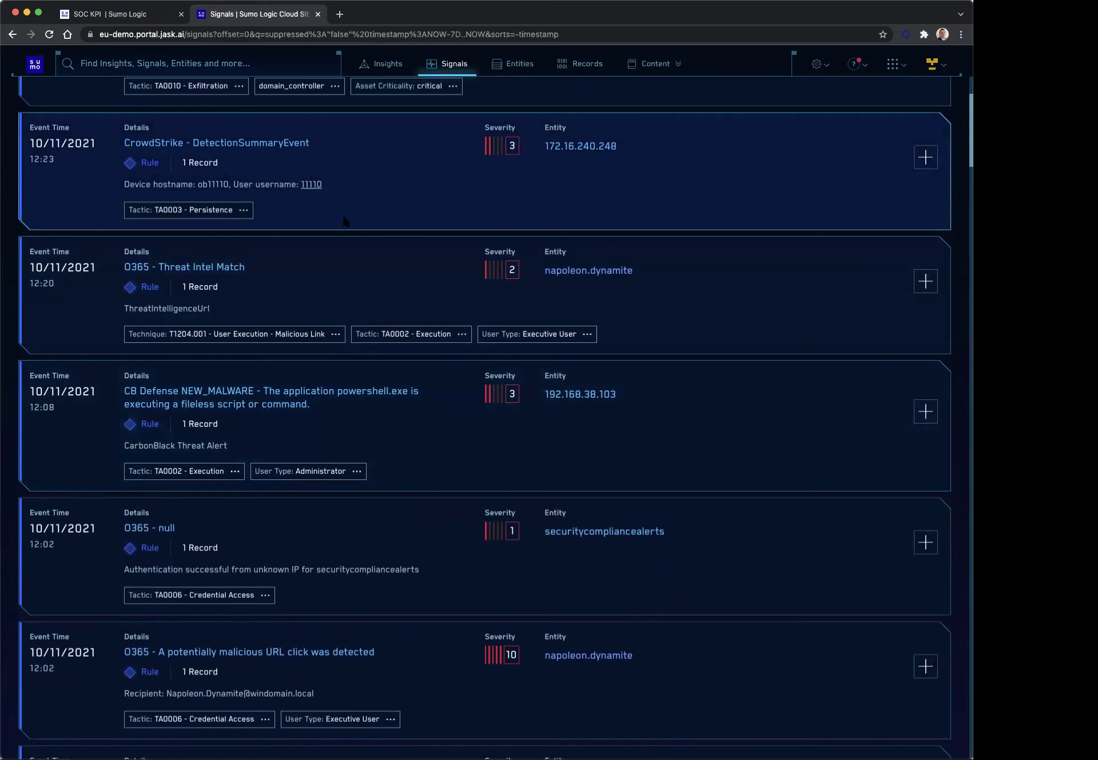
pyautogui.scroll(-2, 371, 434)
pyautogui.scroll(-8, 471, 512)
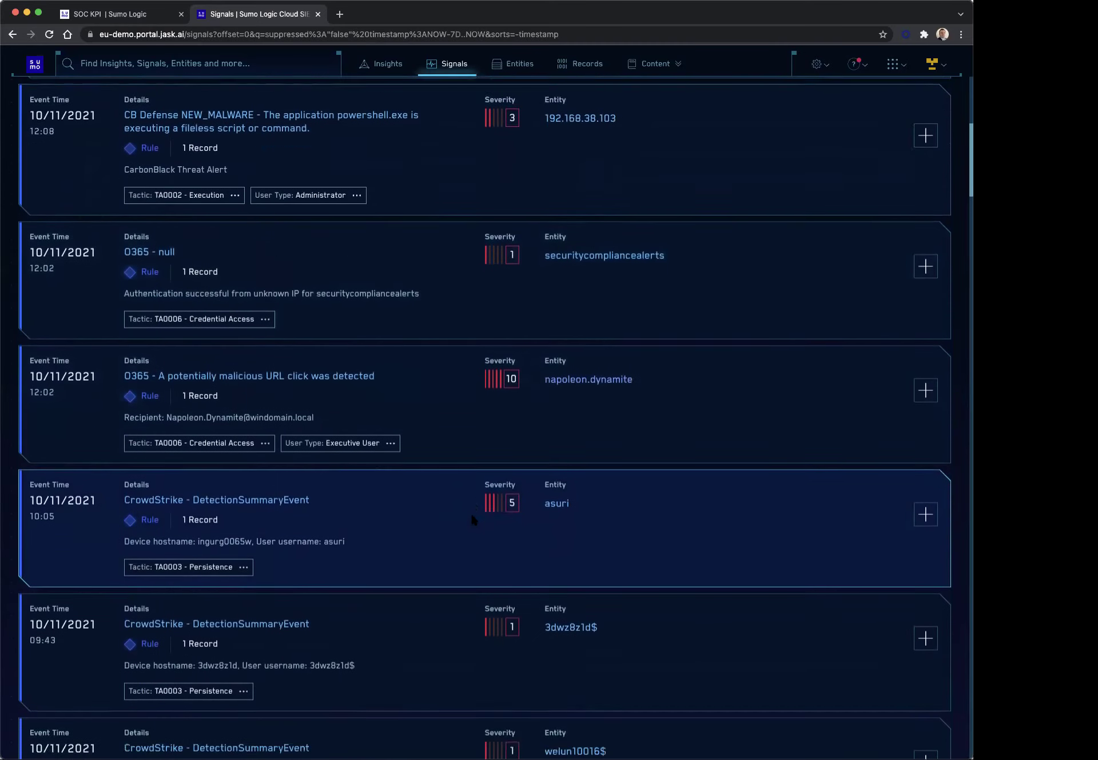
pyautogui.scroll(15, 471, 515)
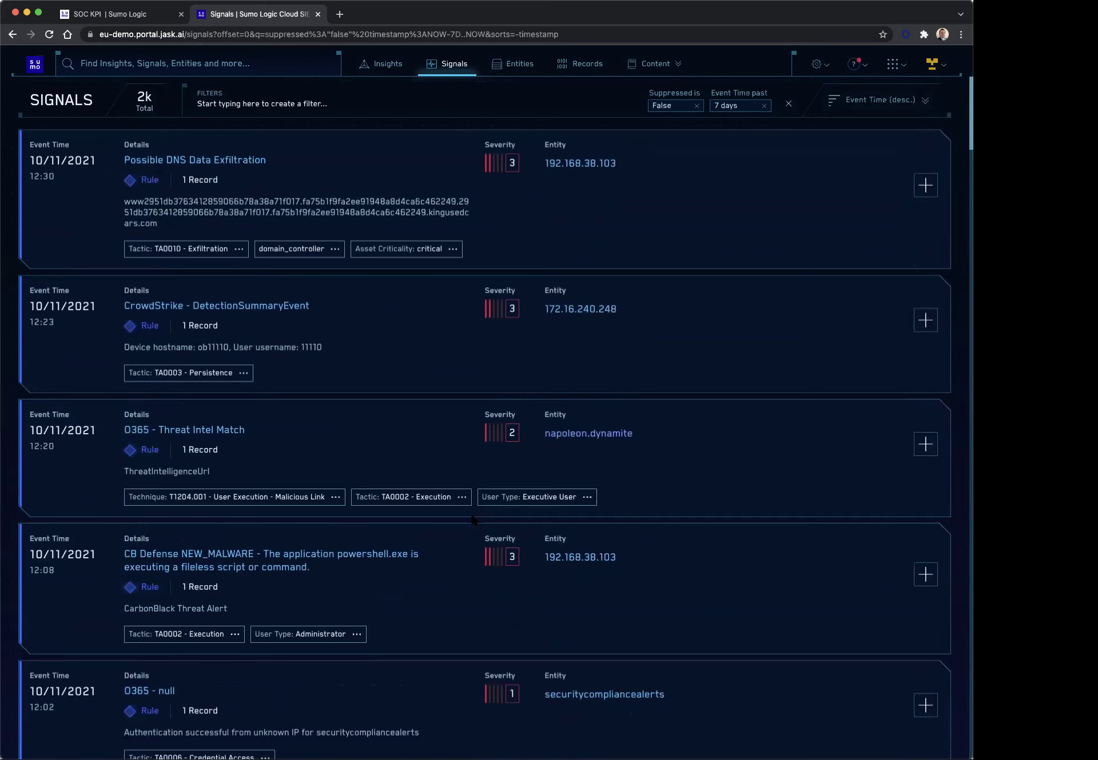
# Check which fields signals can be filtered on and return to the HUD overview.
pyautogui.click(326, 103)
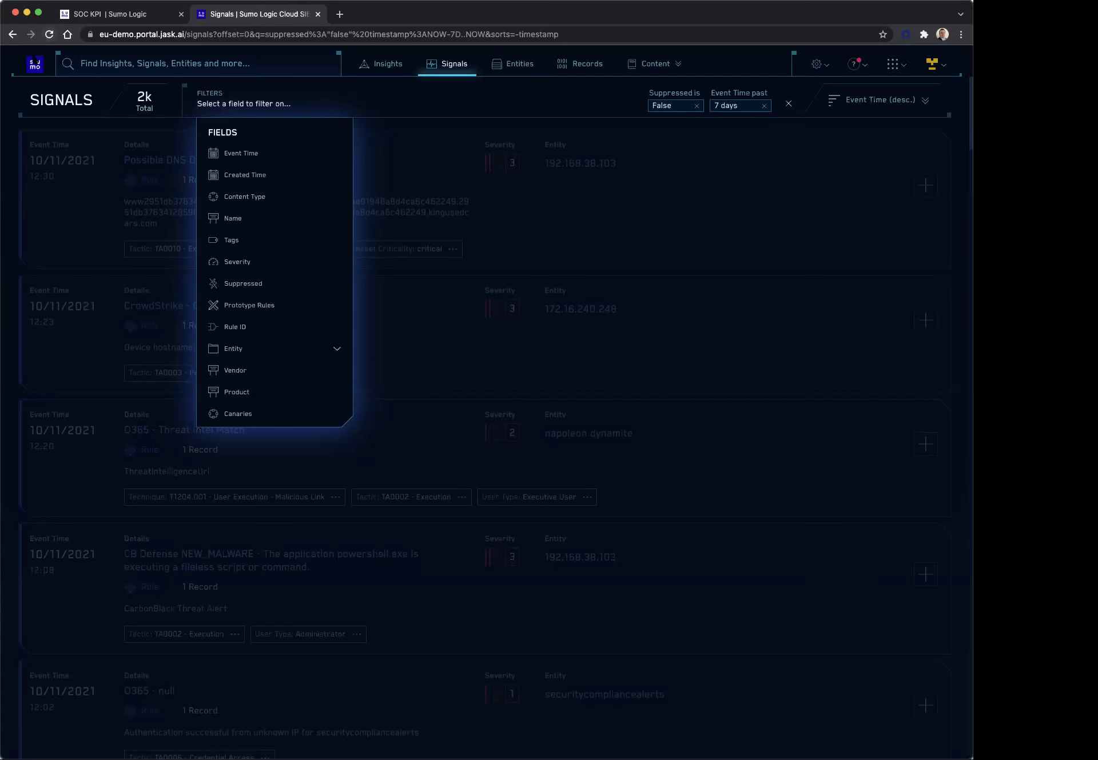
pyautogui.click(35, 68)
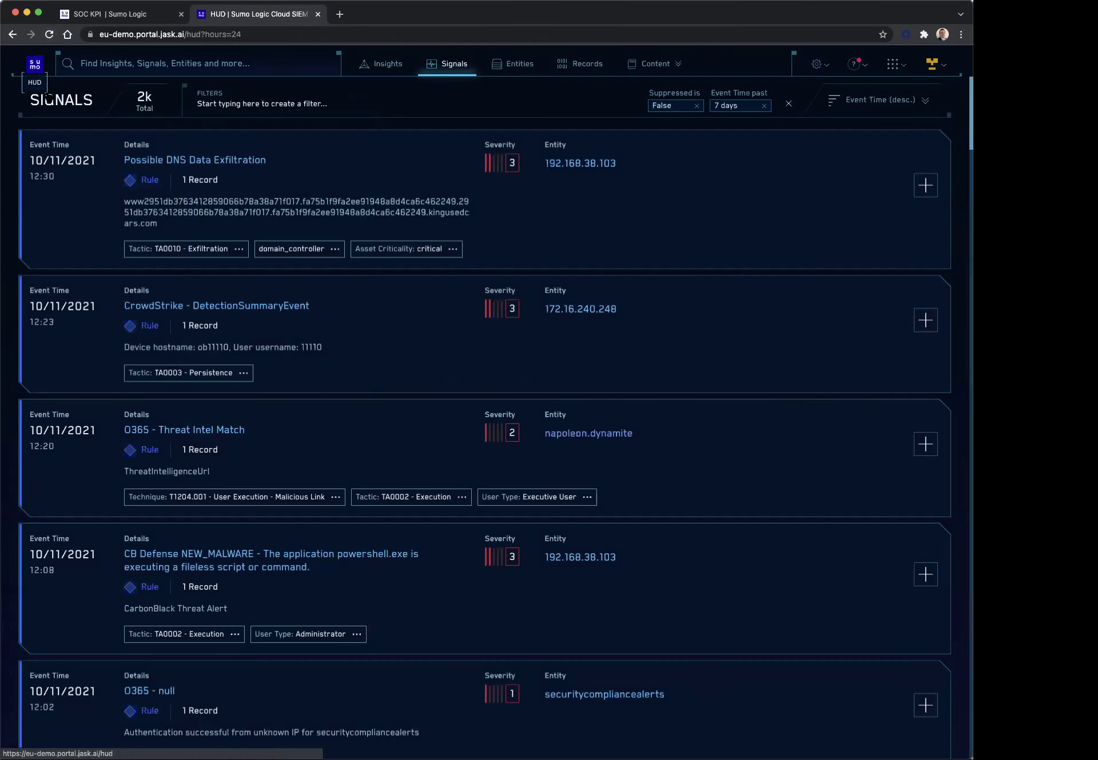